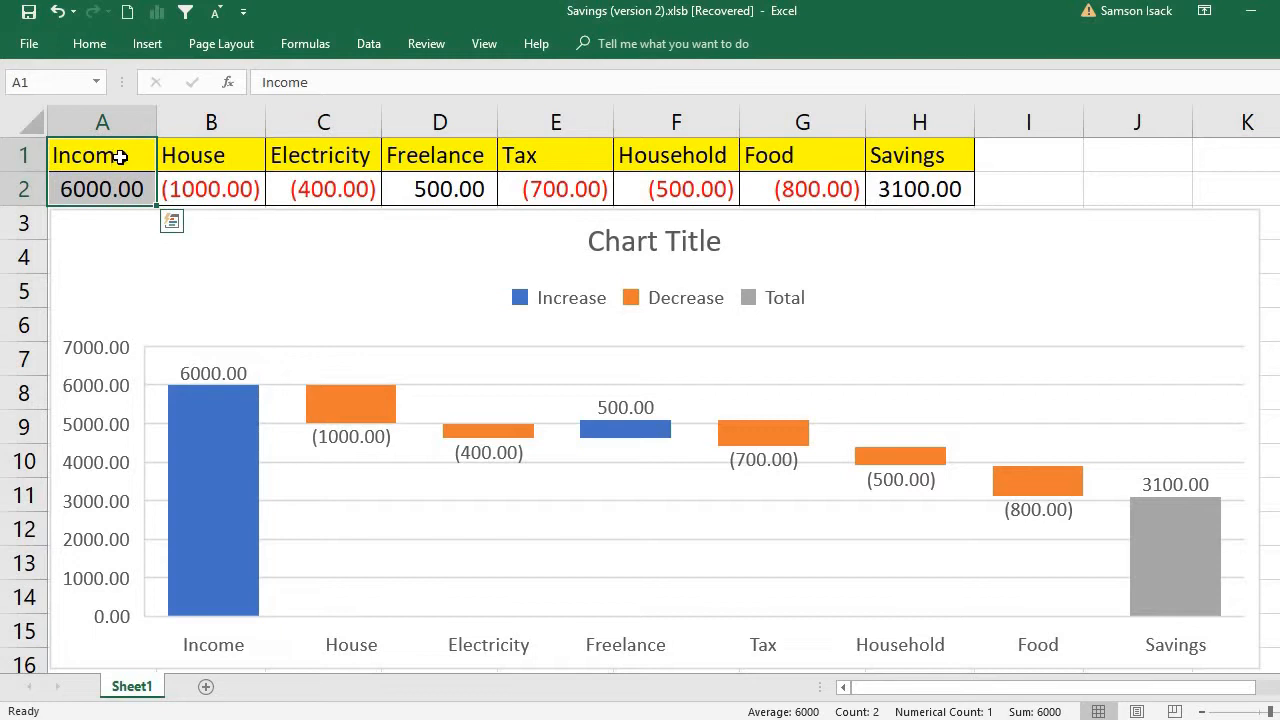
# Examine the Income and Savings columns and the items between them in the data table.
pyautogui.moveTo(120, 157); pyautogui.dragTo(126, 188)
pyautogui.moveTo(946, 157); pyautogui.dragTo(953, 190)
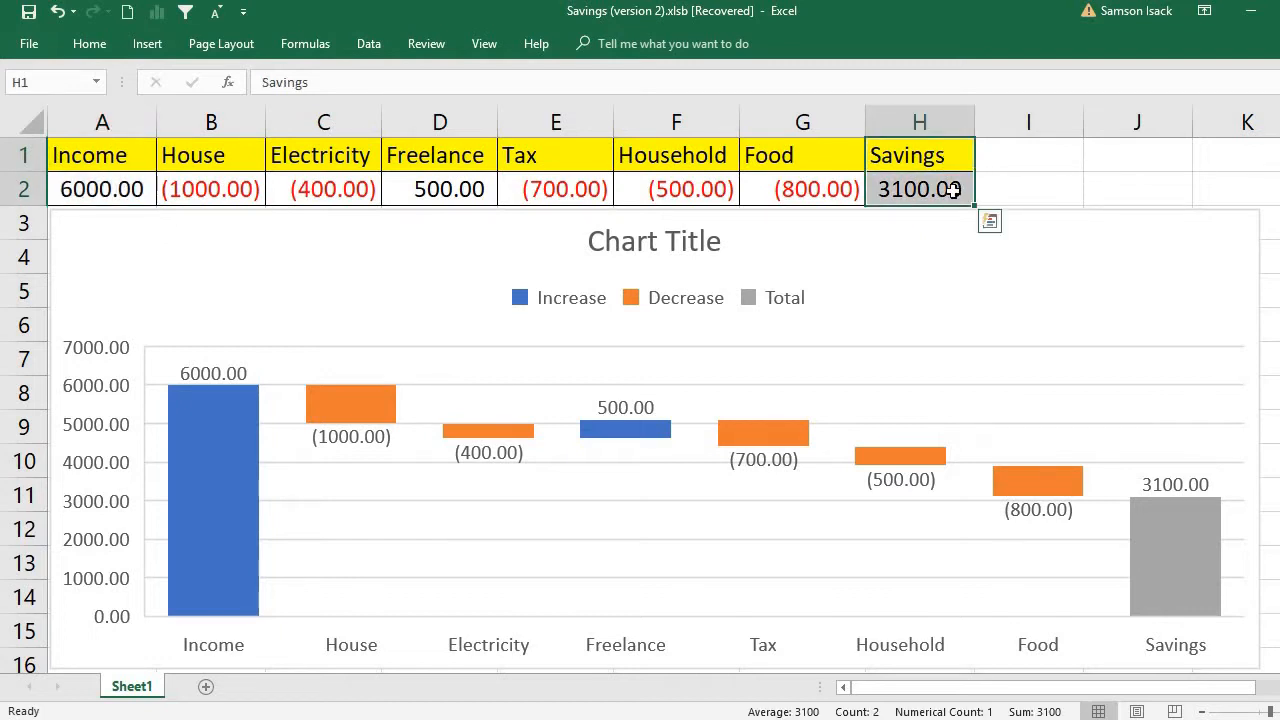
pyautogui.moveTo(115, 160); pyautogui.dragTo(108, 188)
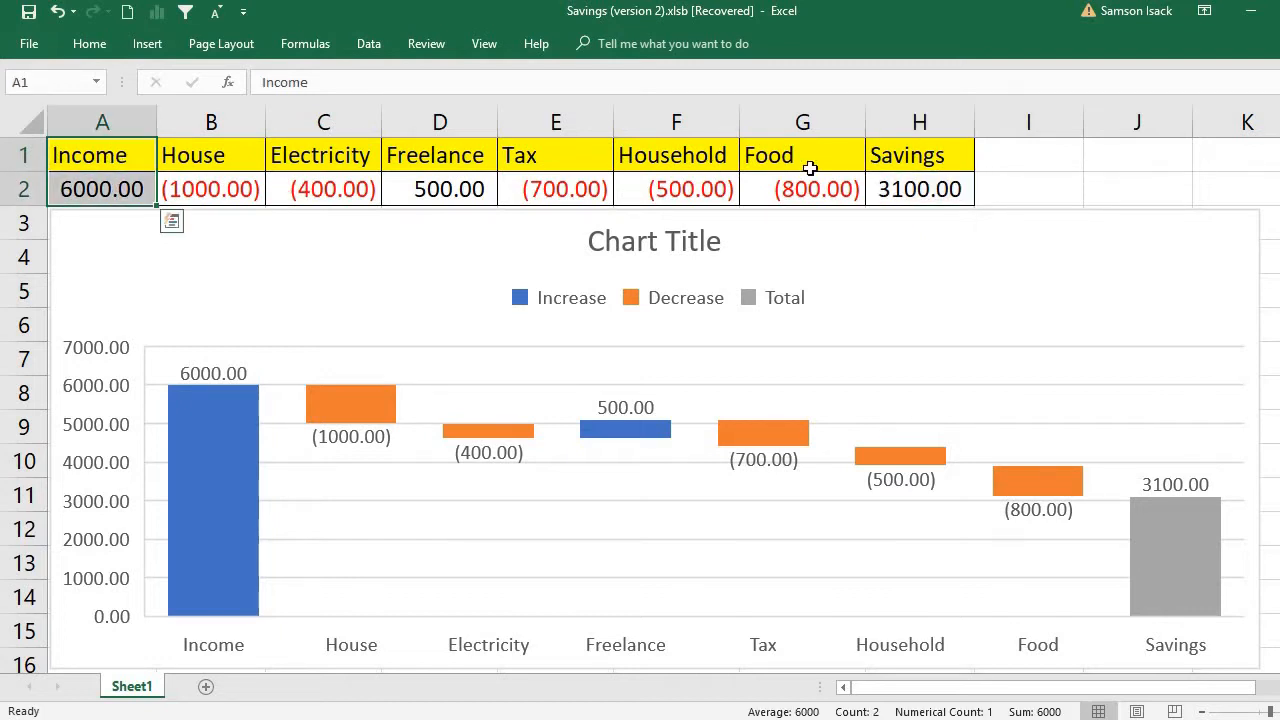
pyautogui.moveTo(921, 160); pyautogui.dragTo(895, 196)
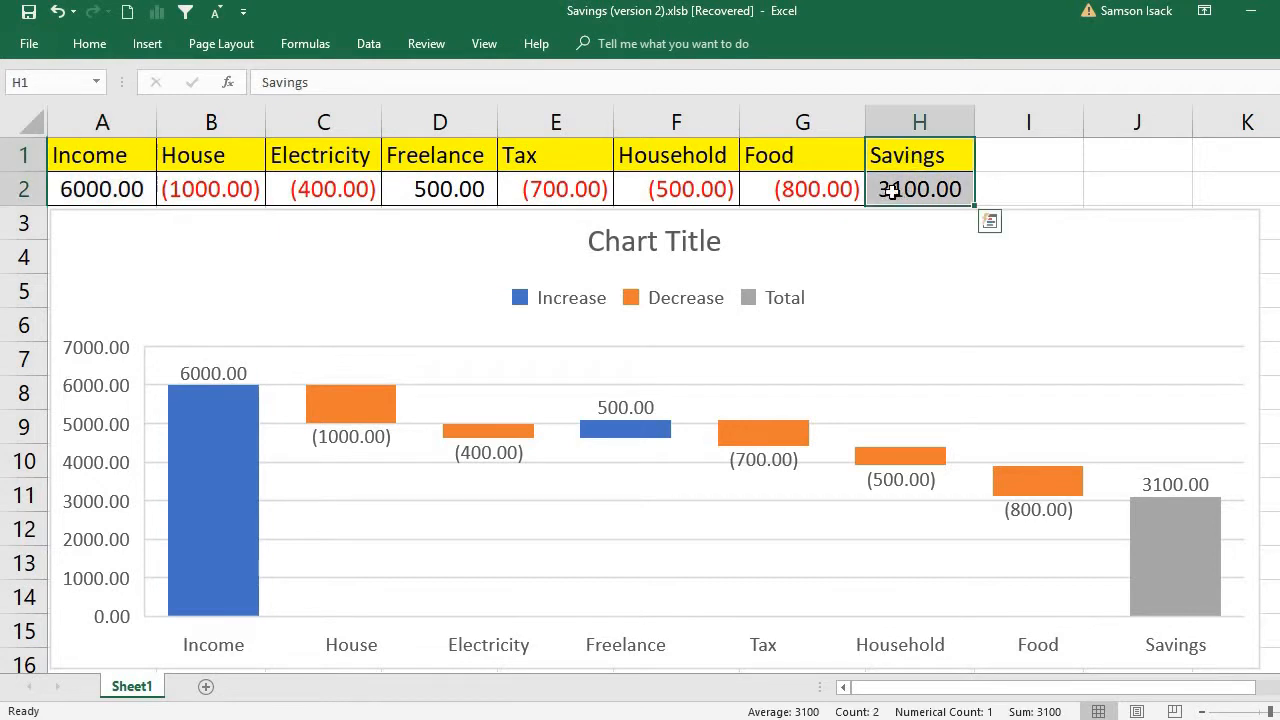
pyautogui.click(895, 197)
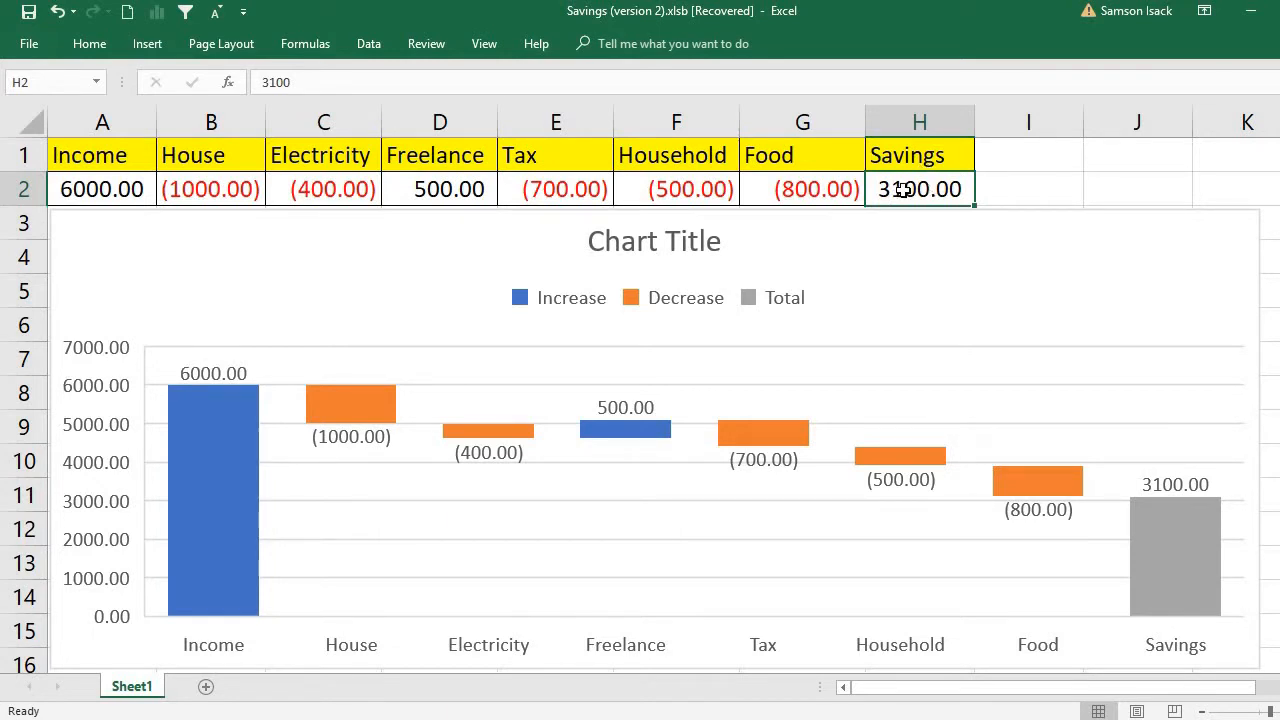
pyautogui.click(211, 168)
pyautogui.moveTo(211, 177); pyautogui.dragTo(786, 190)
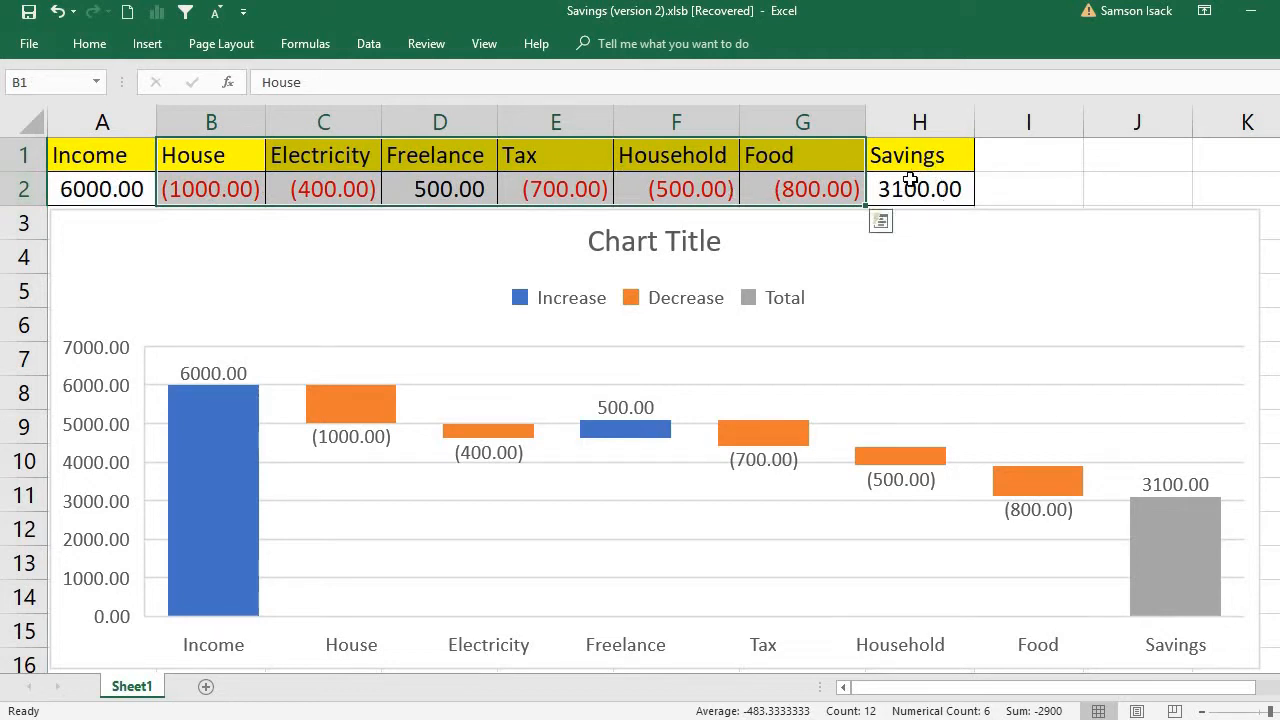
pyautogui.moveTo(92, 161); pyautogui.dragTo(96, 184)
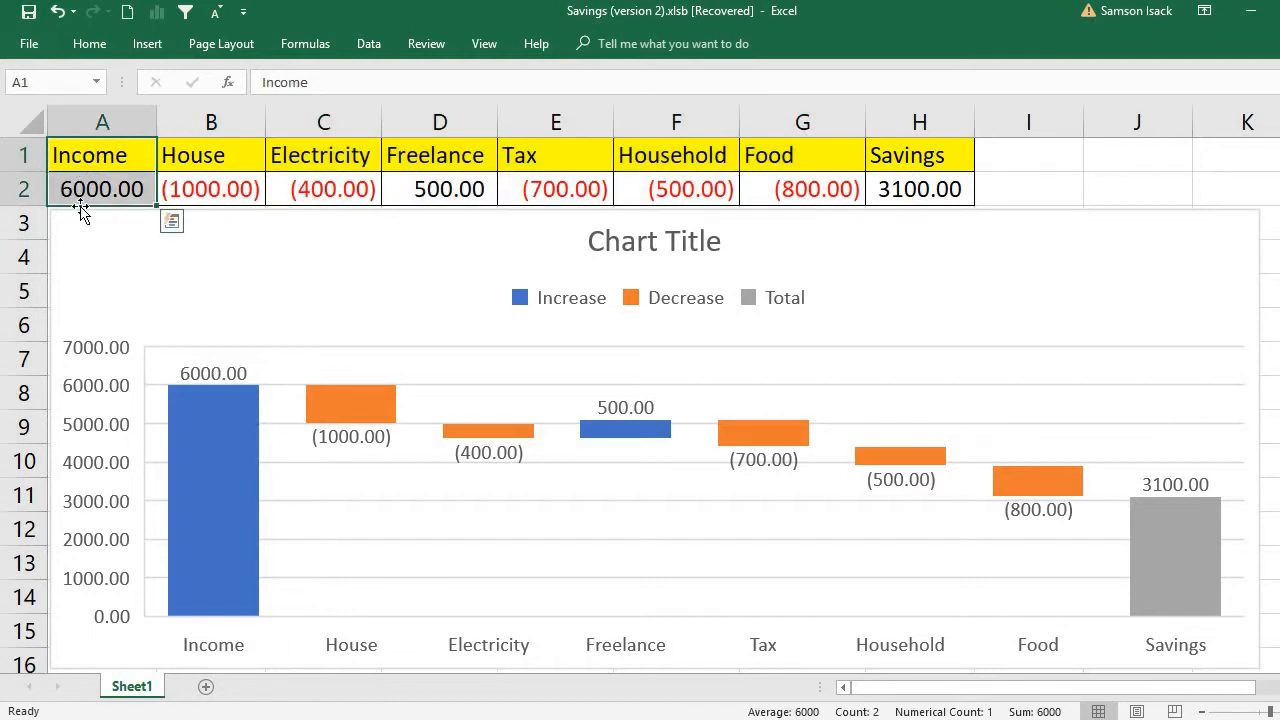
pyautogui.moveTo(920, 160); pyautogui.dragTo(919, 193)
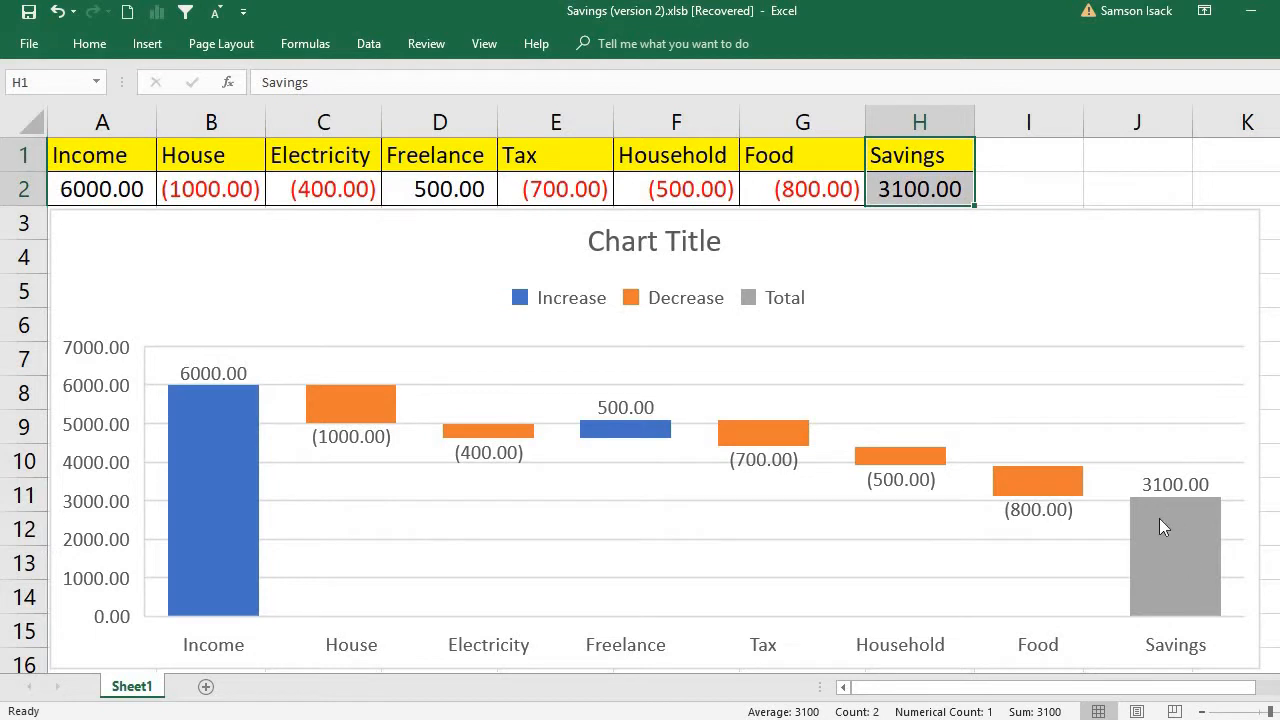
pyautogui.click(943, 192)
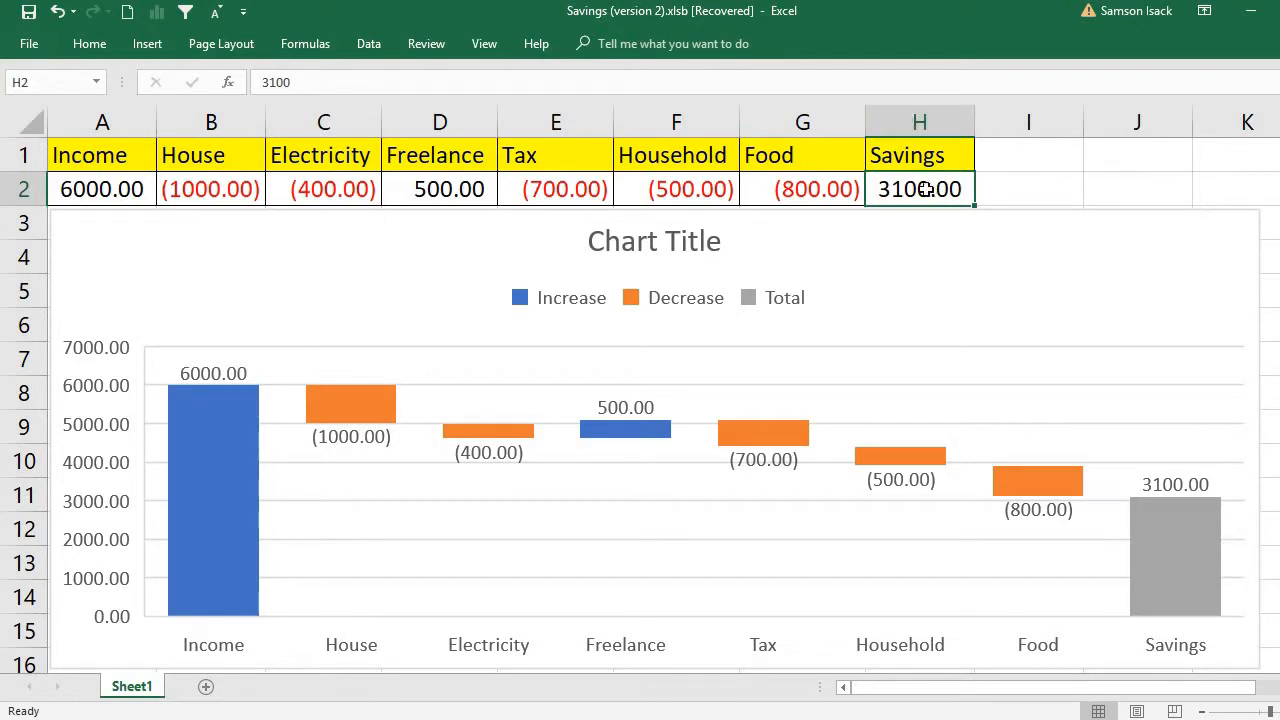
# Compare the House, Electricity and Freelance amounts with the corresponding bars in the waterfall chart.
pyautogui.click(204, 189)
pyautogui.click(349, 189)
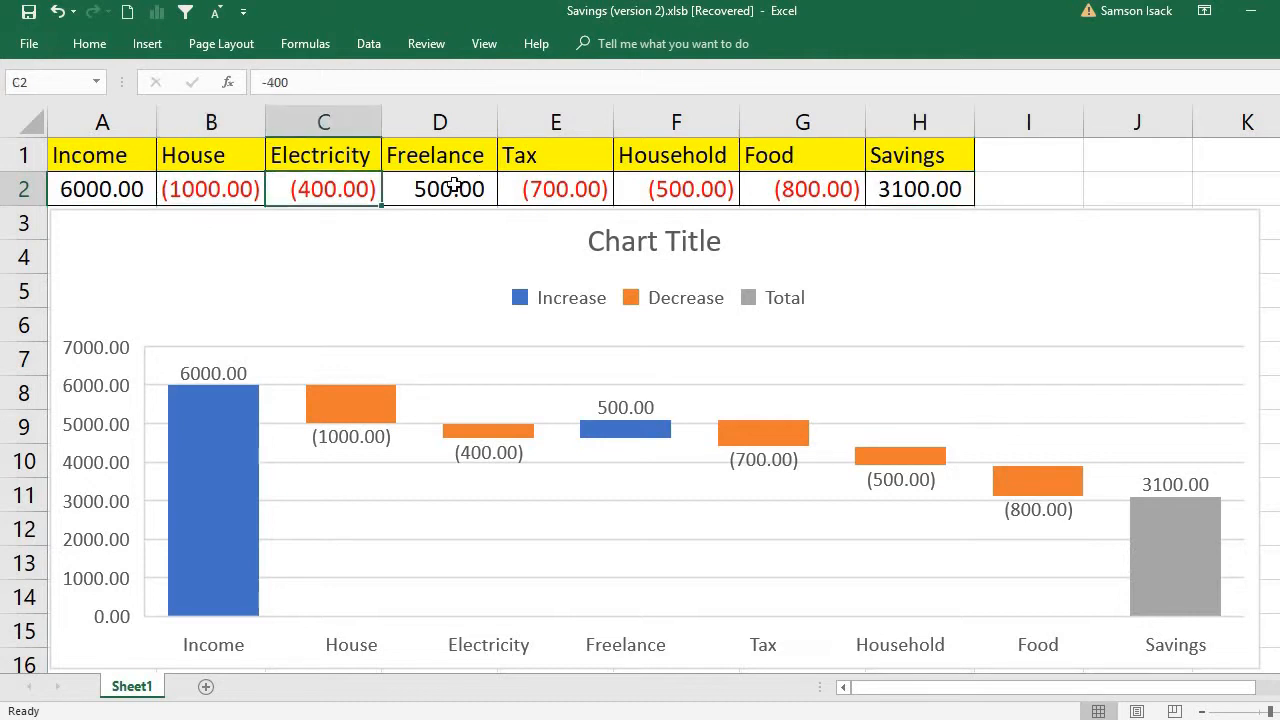
pyautogui.click(466, 189)
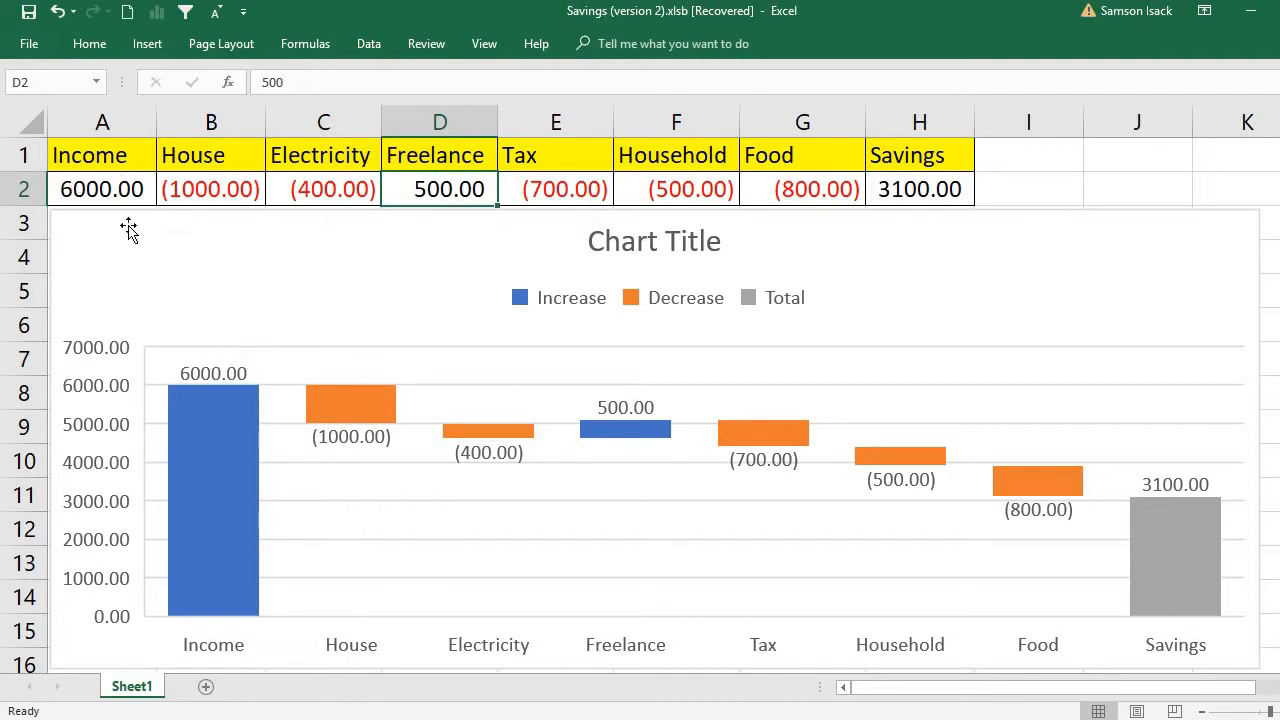
pyautogui.moveTo(220, 398)
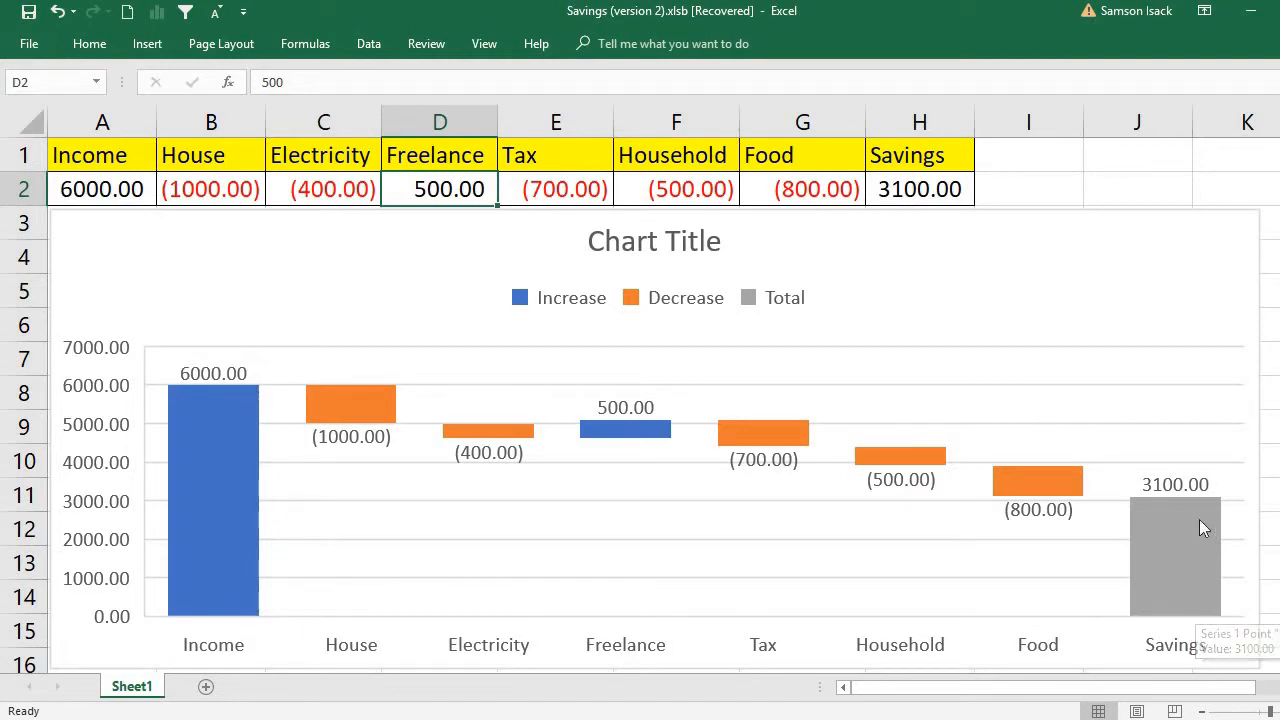
pyautogui.moveTo(1155, 531)
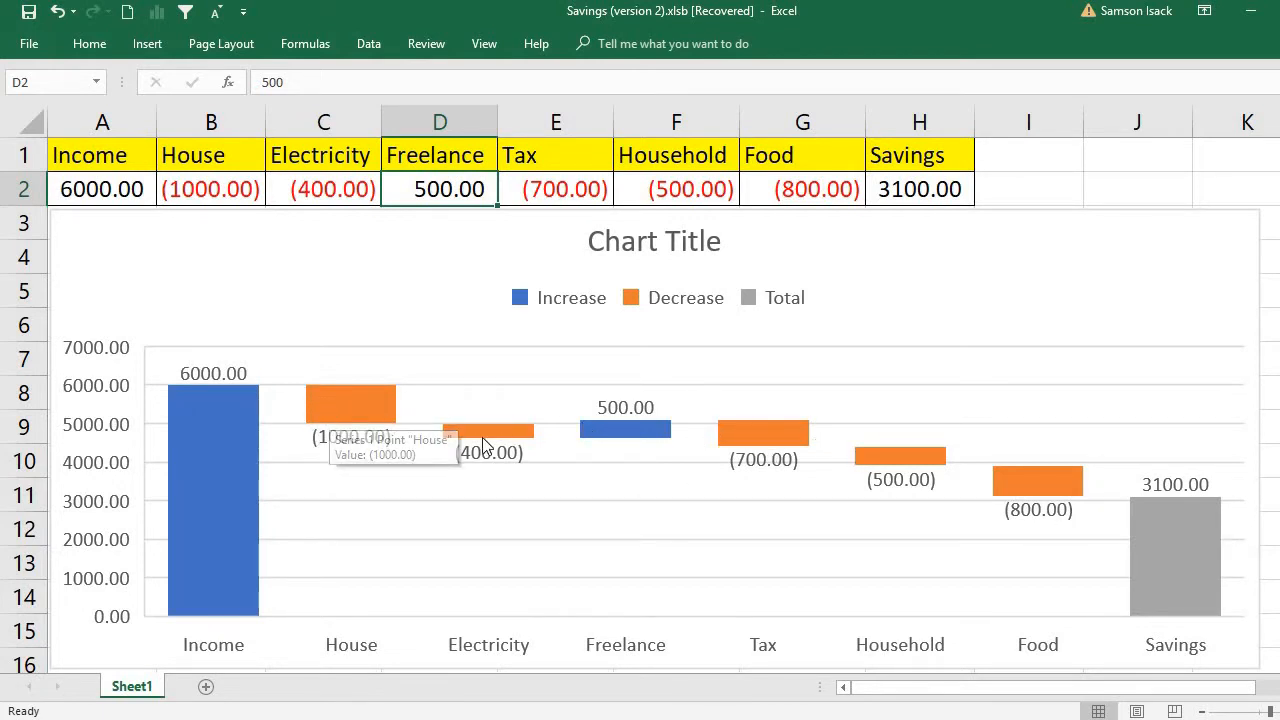
pyautogui.moveTo(484, 430)
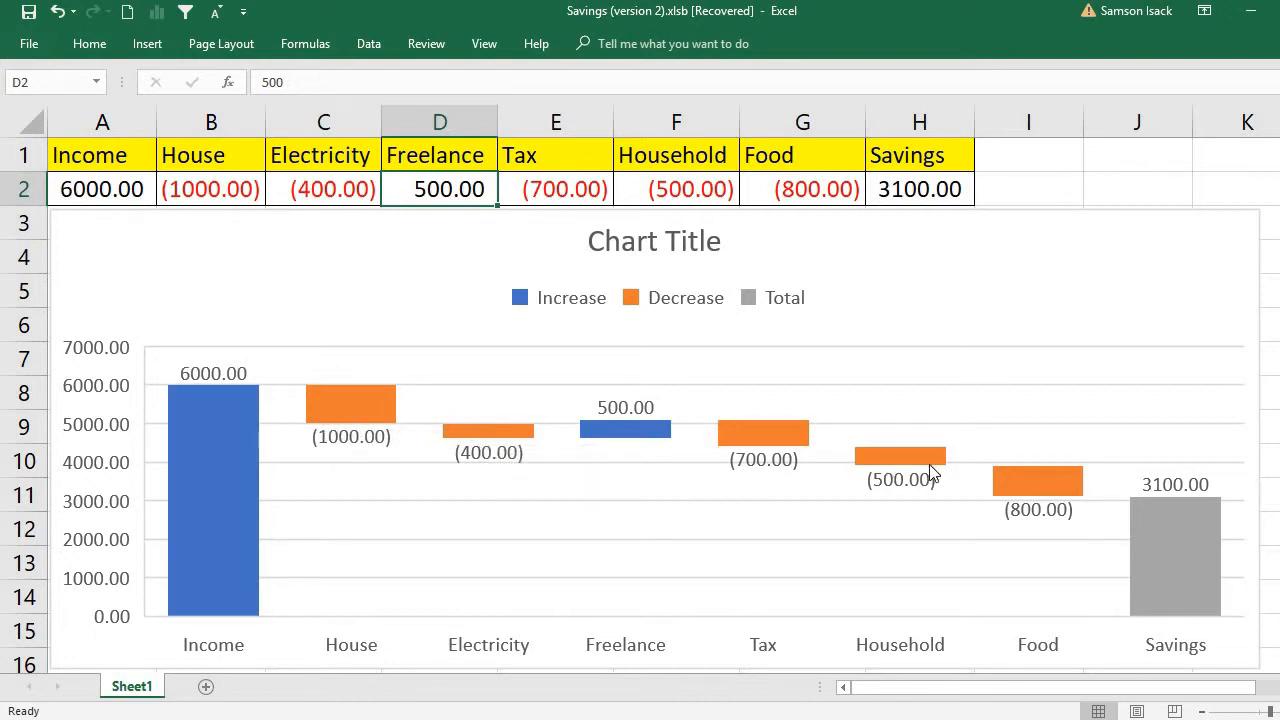
# Check the number format and negative number style applied to the amounts in A2:H2.
pyautogui.click(228, 185)
pyautogui.moveTo(103, 189); pyautogui.dragTo(940, 185)
pyautogui.rightClick(895, 199)
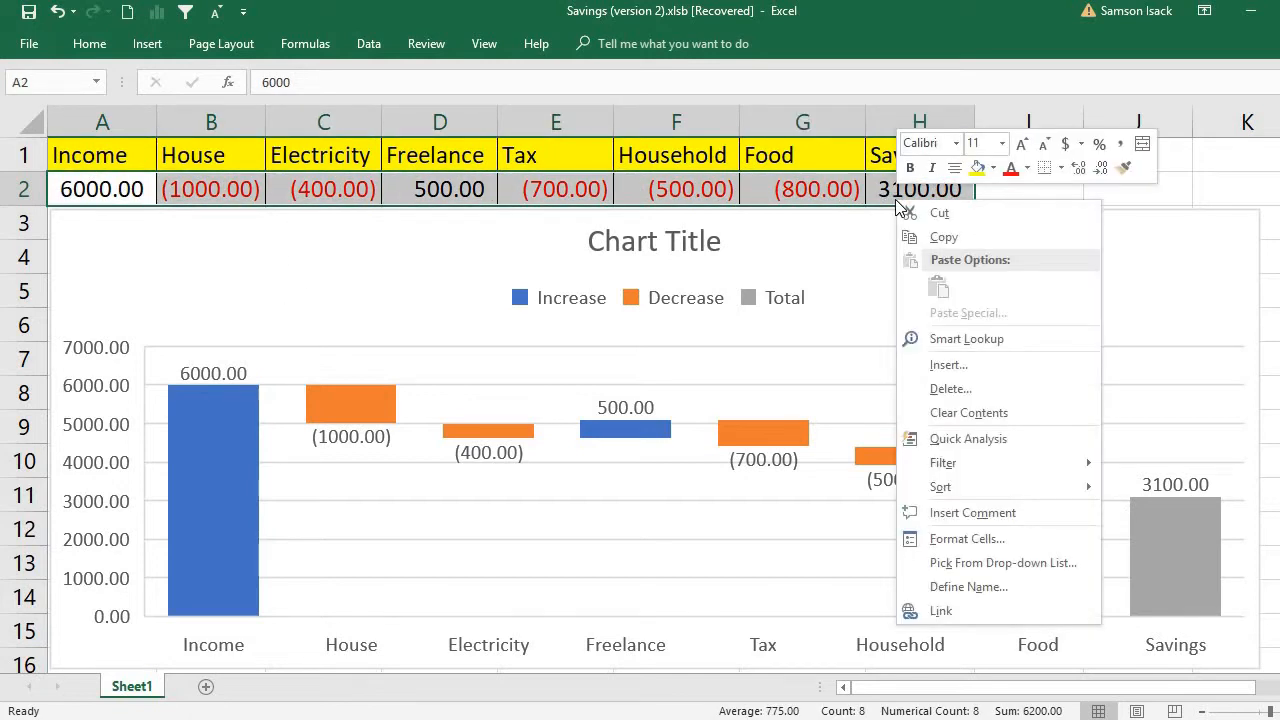
pyautogui.click(962, 538)
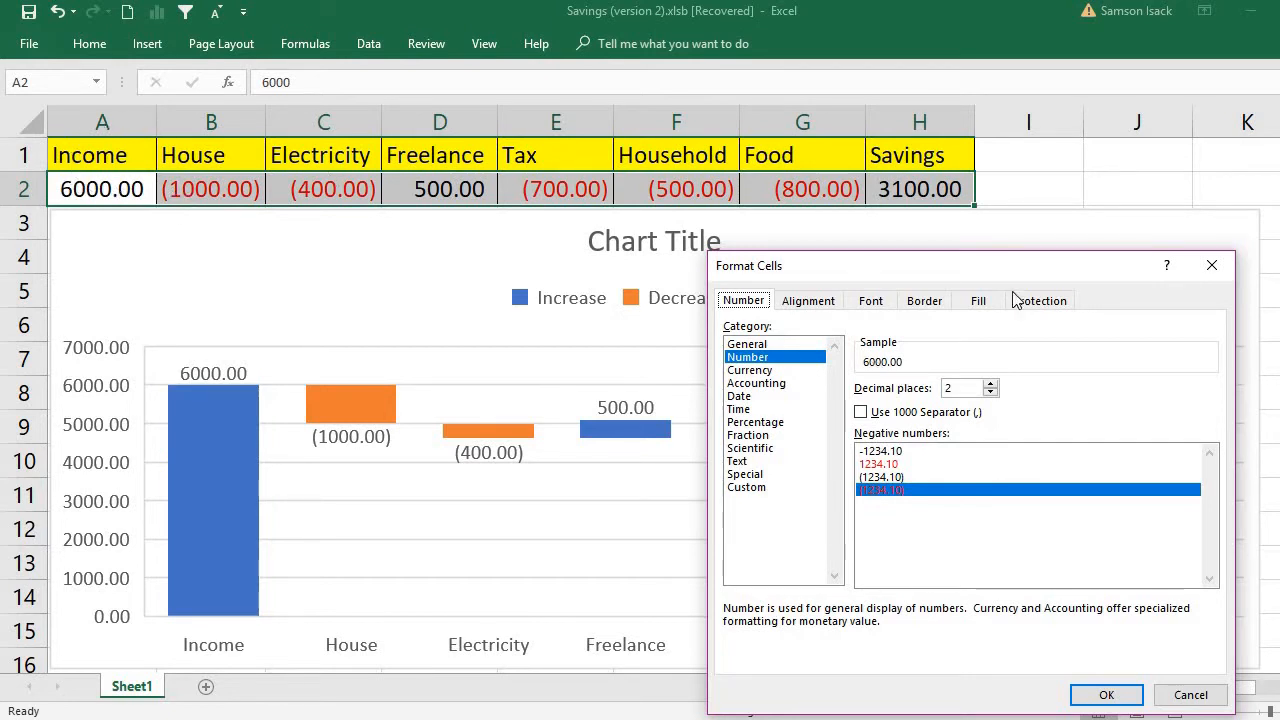
pyautogui.click(1212, 265)
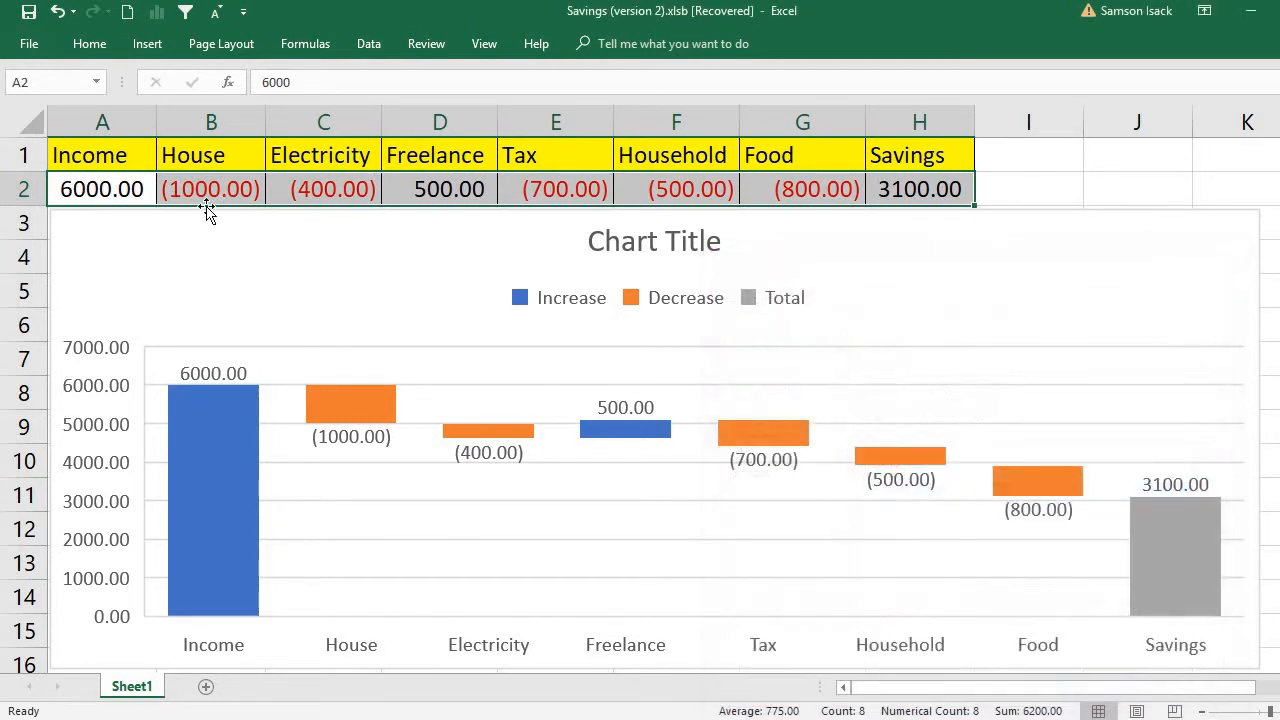
# Review which row 2 amounts are negative expenses and which are positive, and compare them with the Savings bar.
pyautogui.click(210, 192)
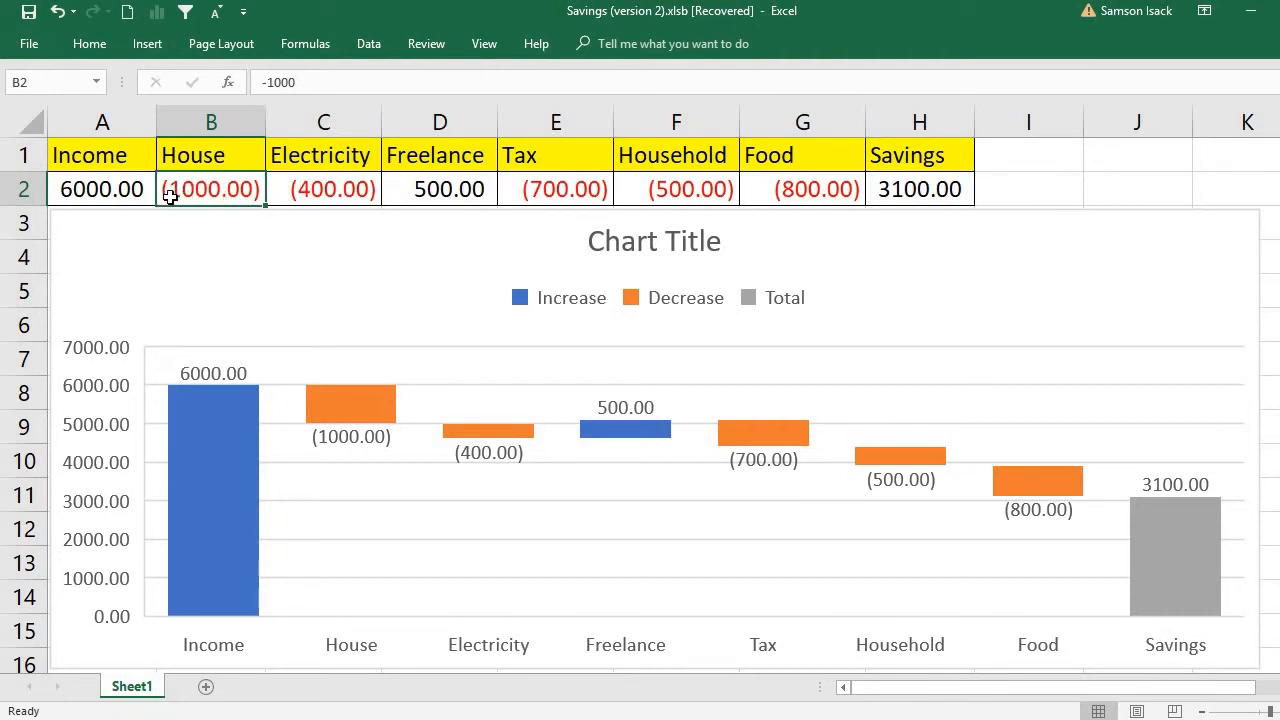
pyautogui.click(296, 190)
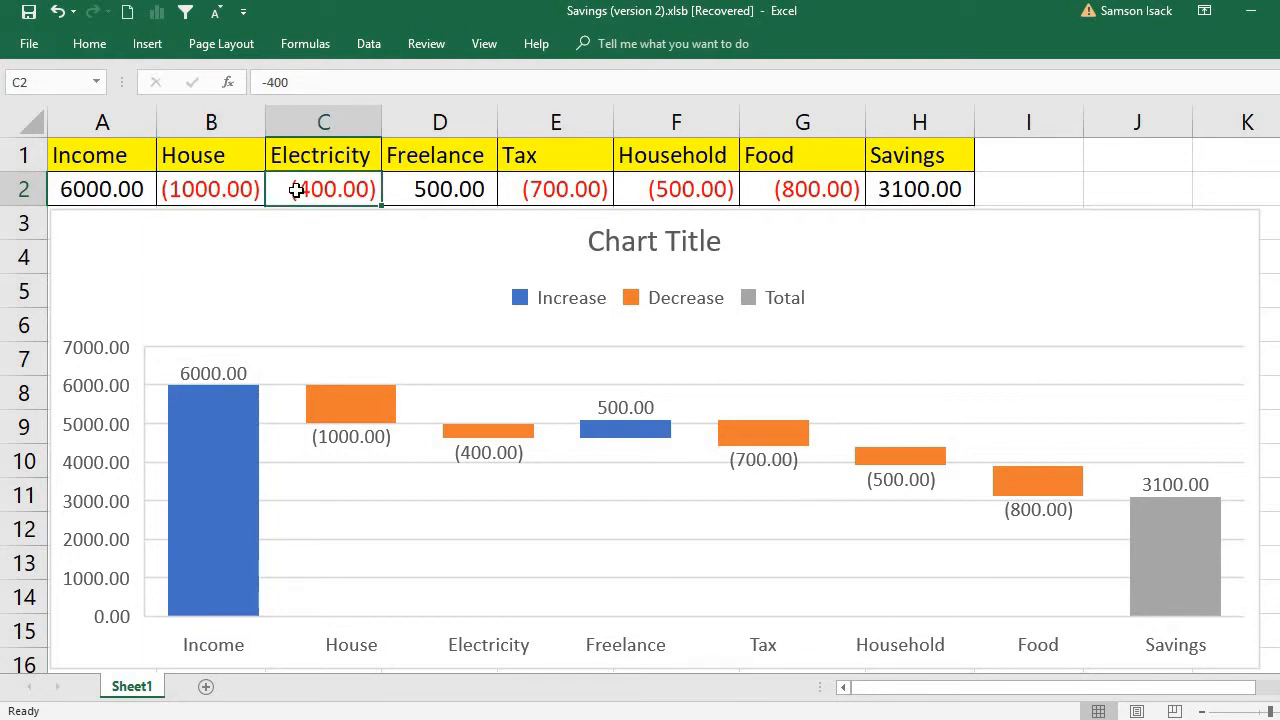
pyautogui.click(456, 194)
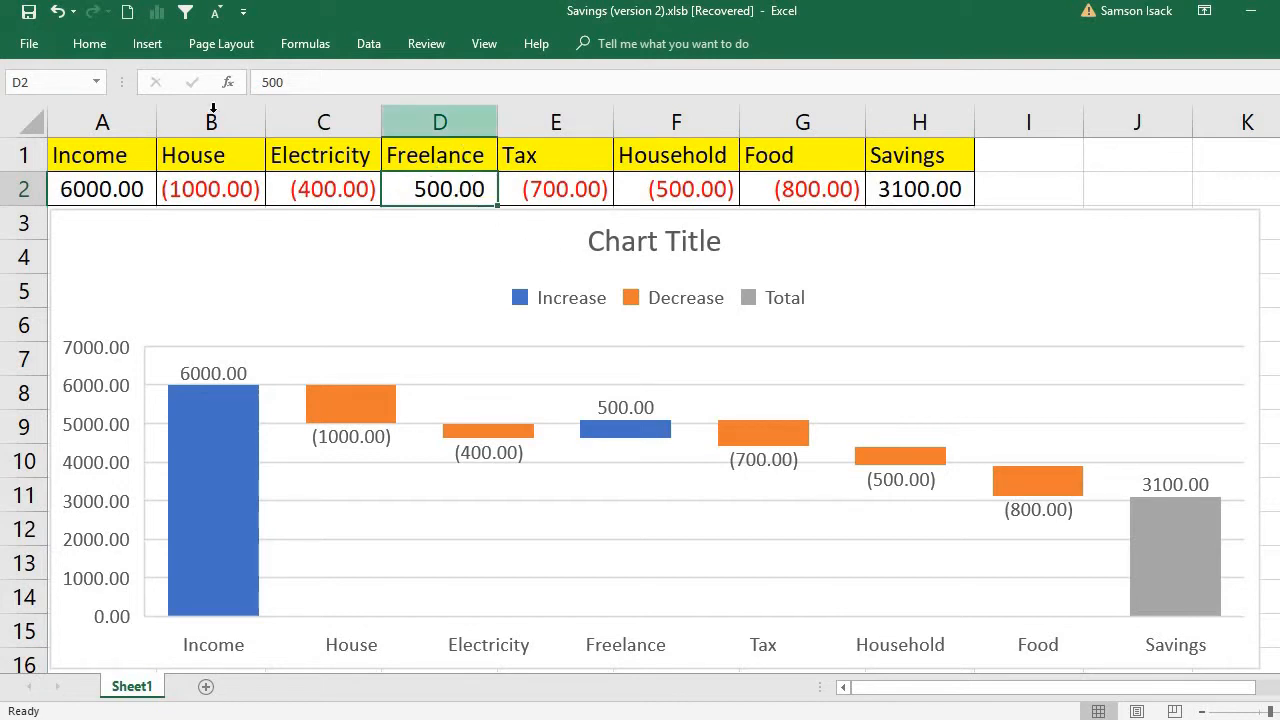
pyautogui.moveTo(200, 188); pyautogui.dragTo(340, 189)
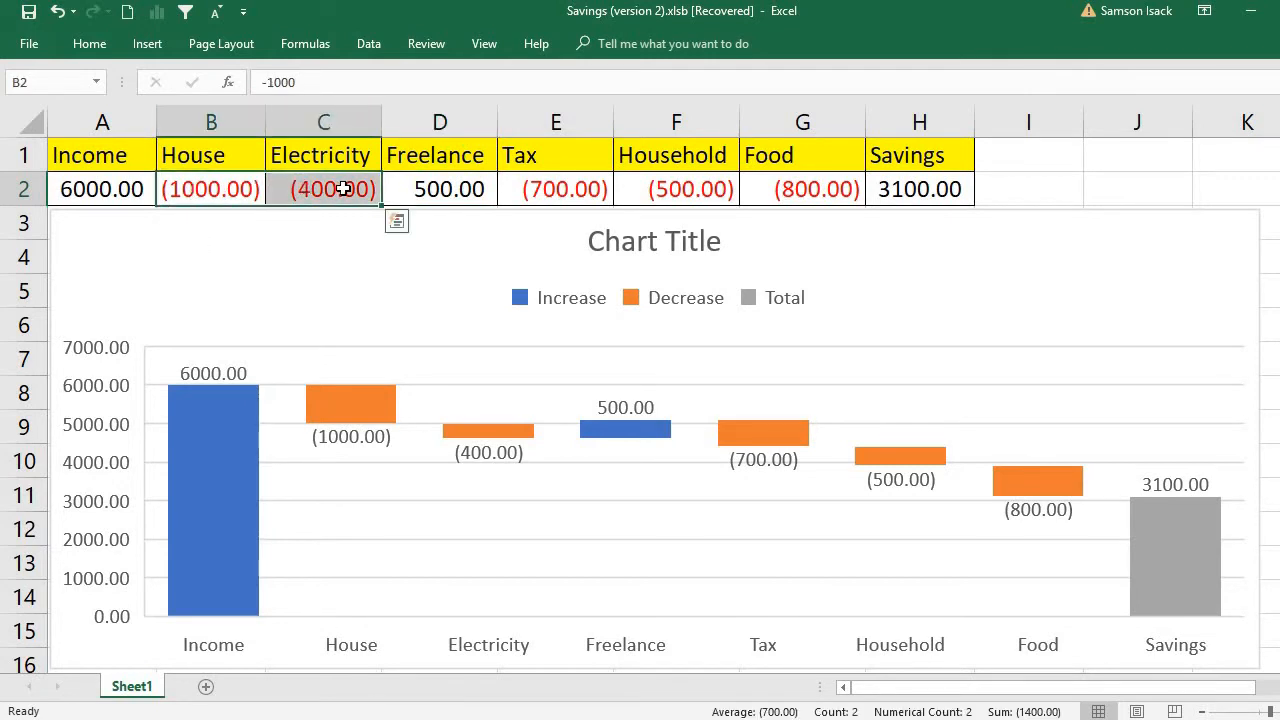
pyautogui.click(565, 190)
pyautogui.moveTo(665, 186); pyautogui.dragTo(782, 193)
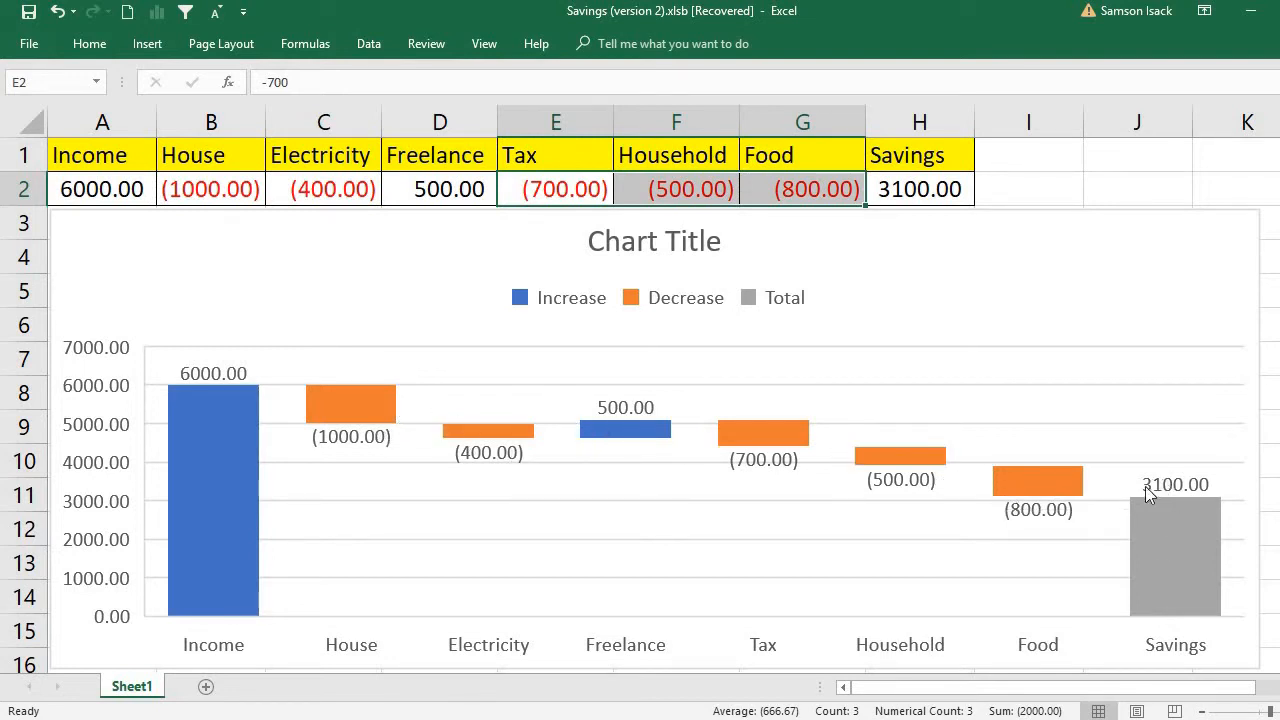
pyautogui.moveTo(1196, 586)
# Delete the existing waterfall chart from the sheet.
pyautogui.click(1168, 265)
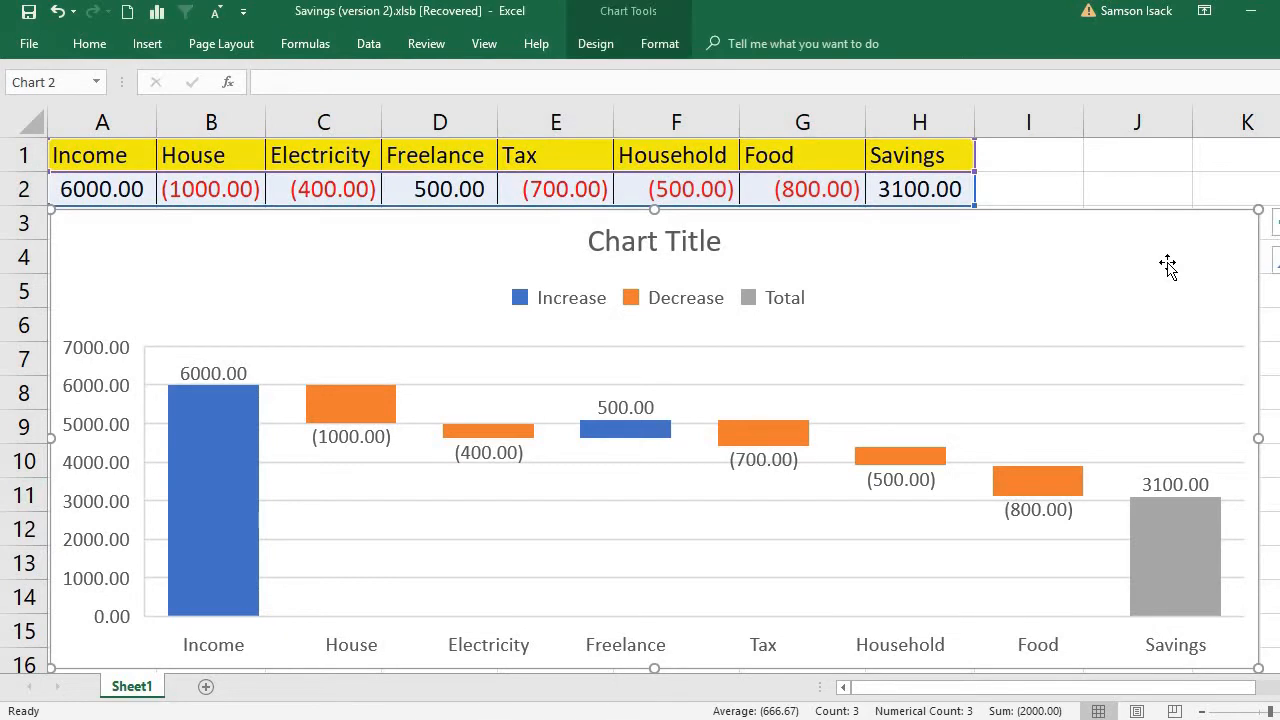
pyautogui.press('Delete')
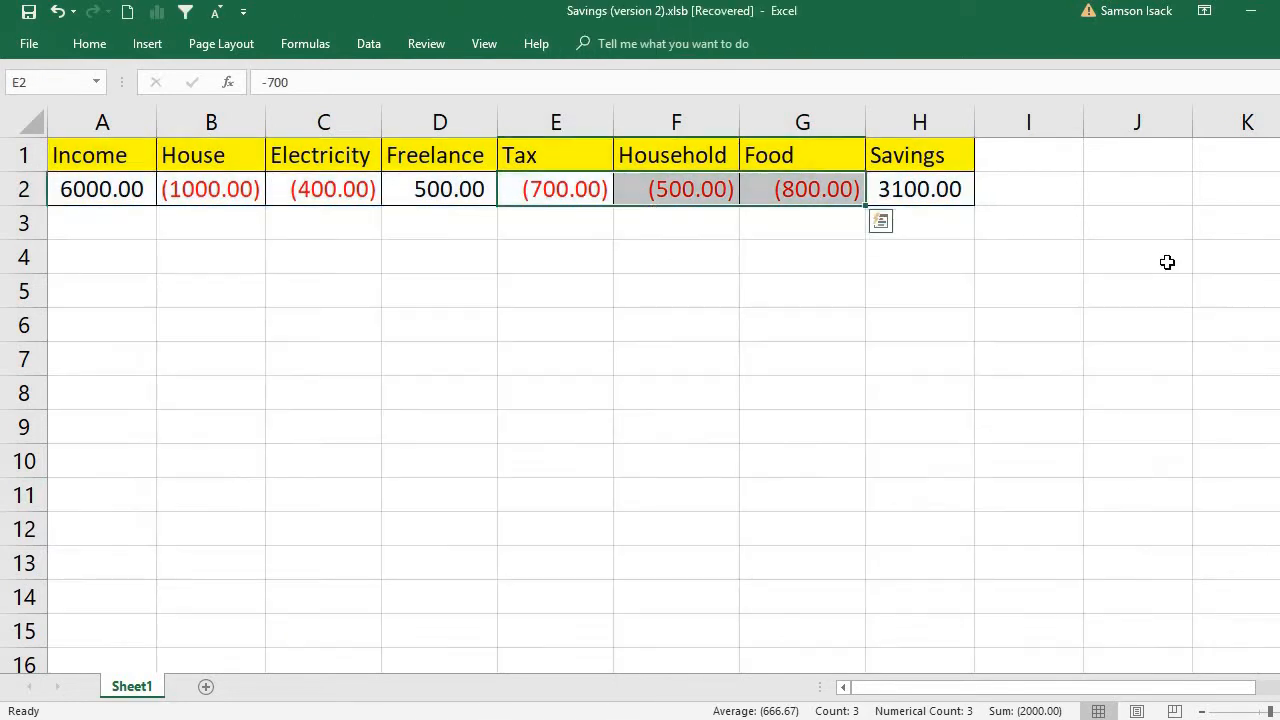
pyautogui.click(1123, 289)
# Insert a waterfall chart from A1:H2 and place it directly below the data, widened to reach column K.
pyautogui.moveTo(900, 188); pyautogui.dragTo(91, 158)
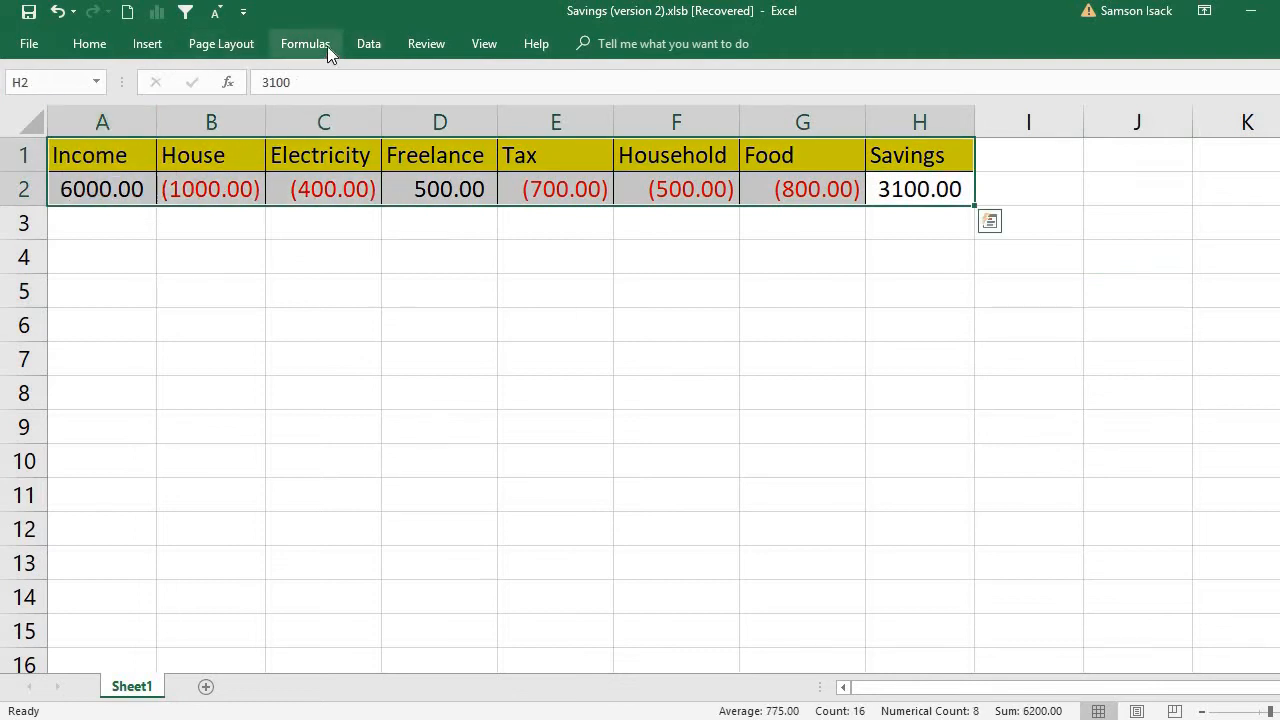
pyautogui.click(142, 46)
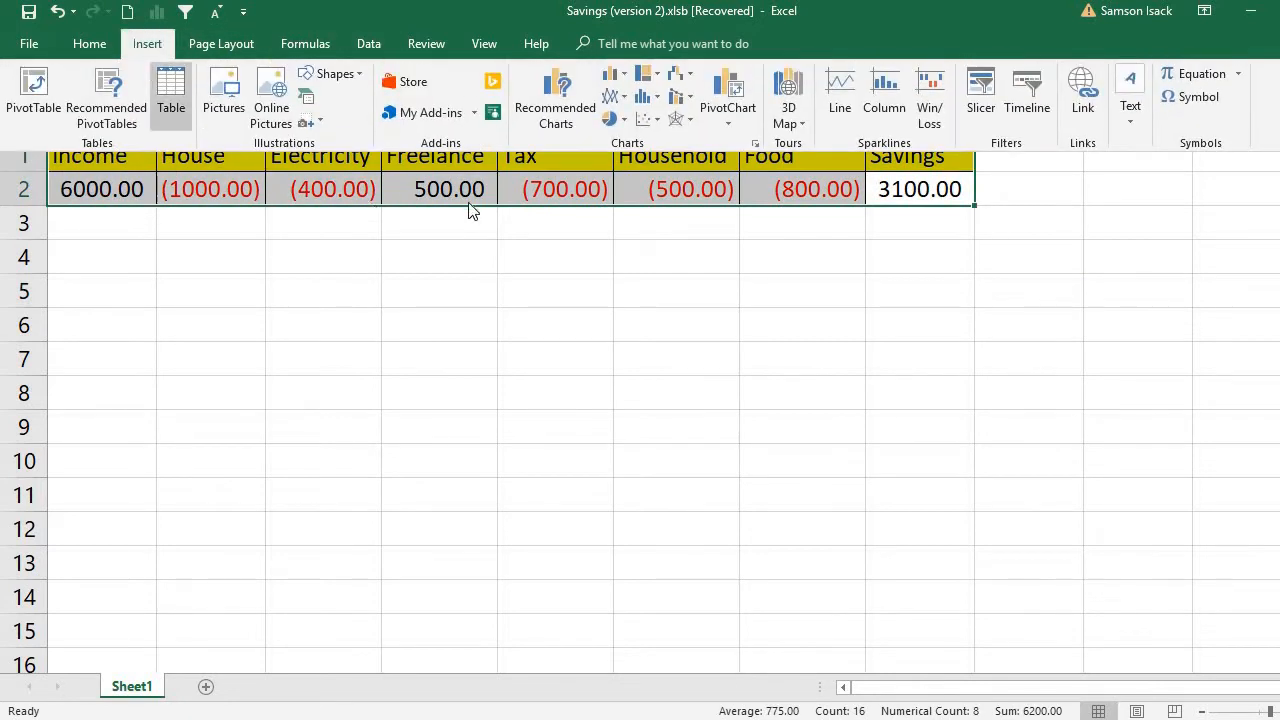
pyautogui.click(687, 88)
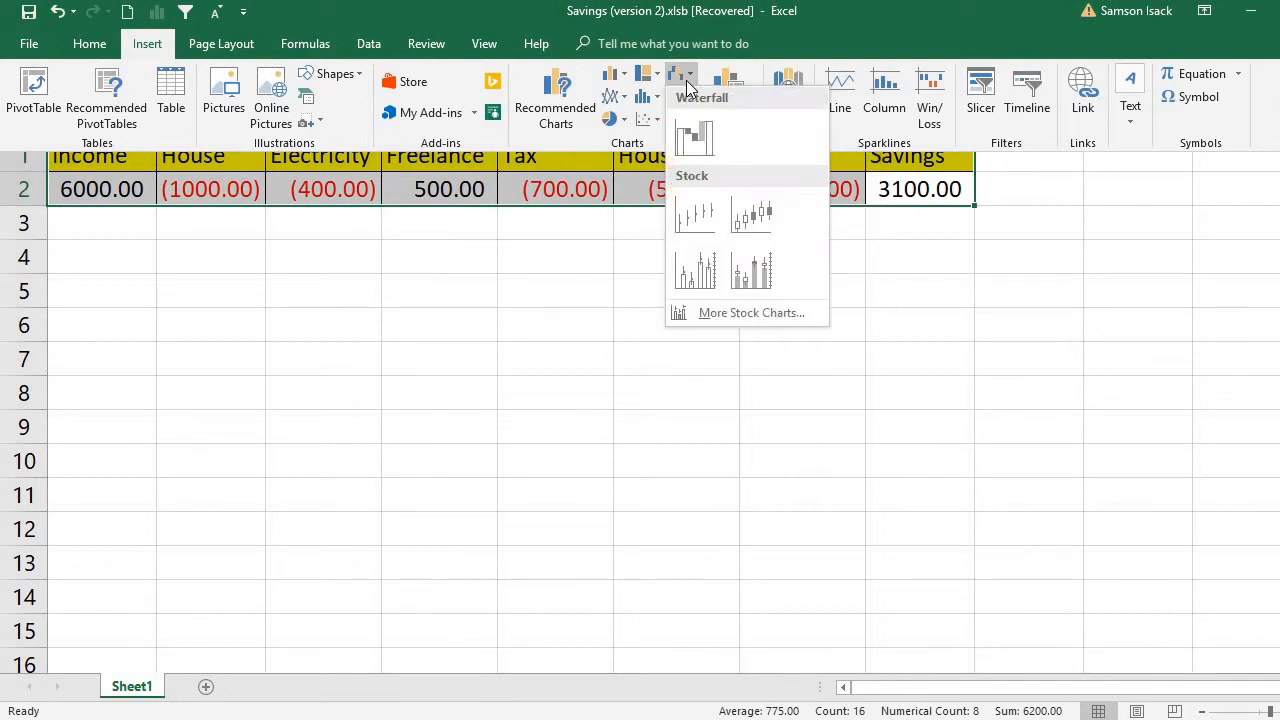
pyautogui.click(689, 138)
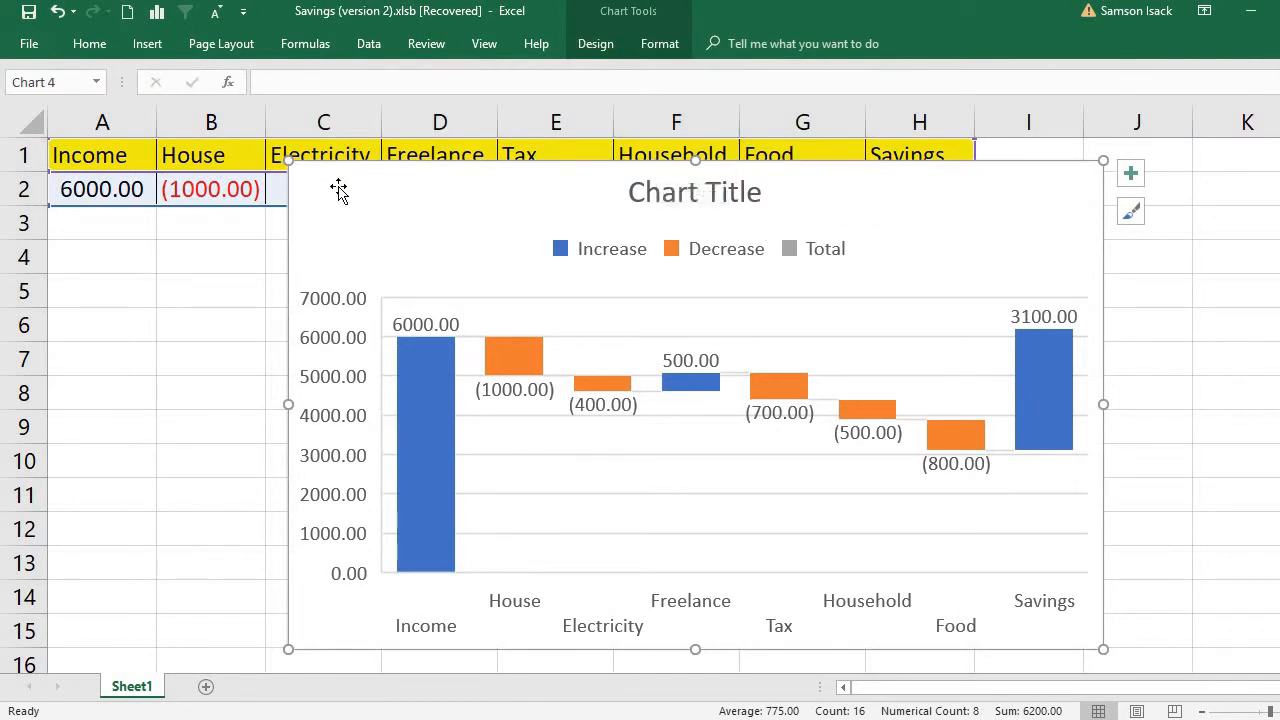
pyautogui.moveTo(283, 163); pyautogui.dragTo(52, 214)
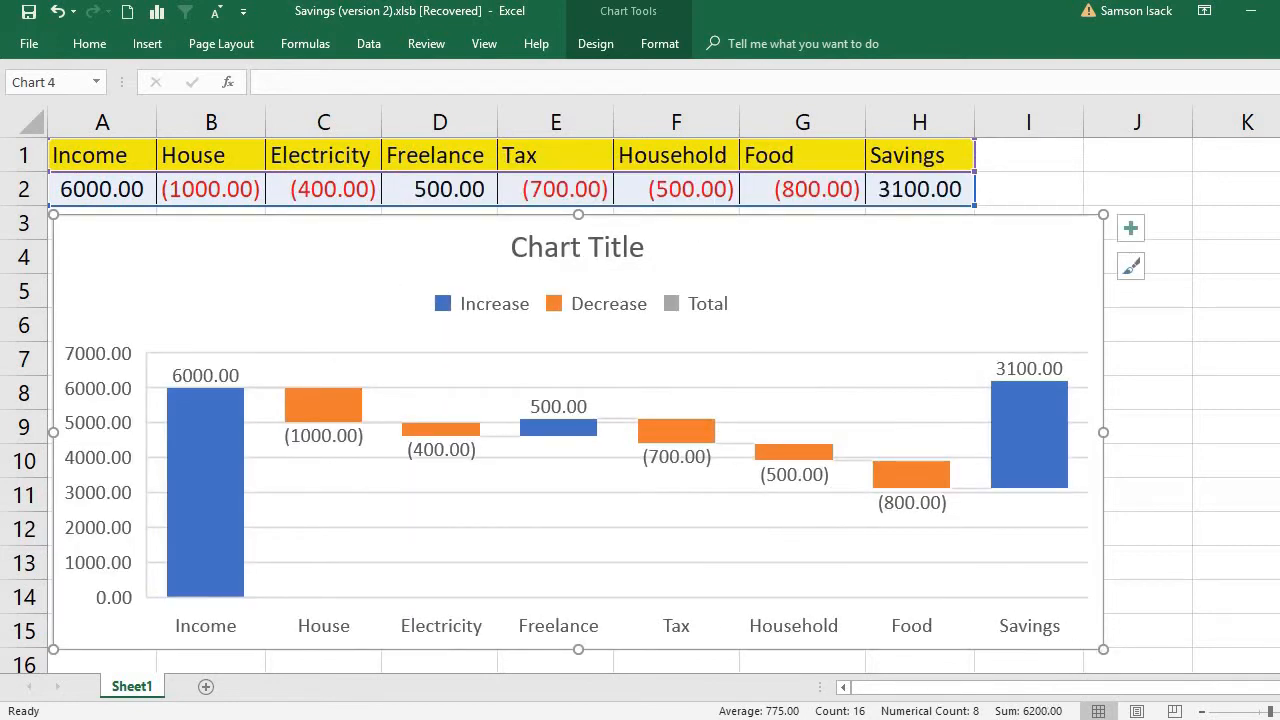
pyautogui.moveTo(1103, 649); pyautogui.dragTo(1276, 308)
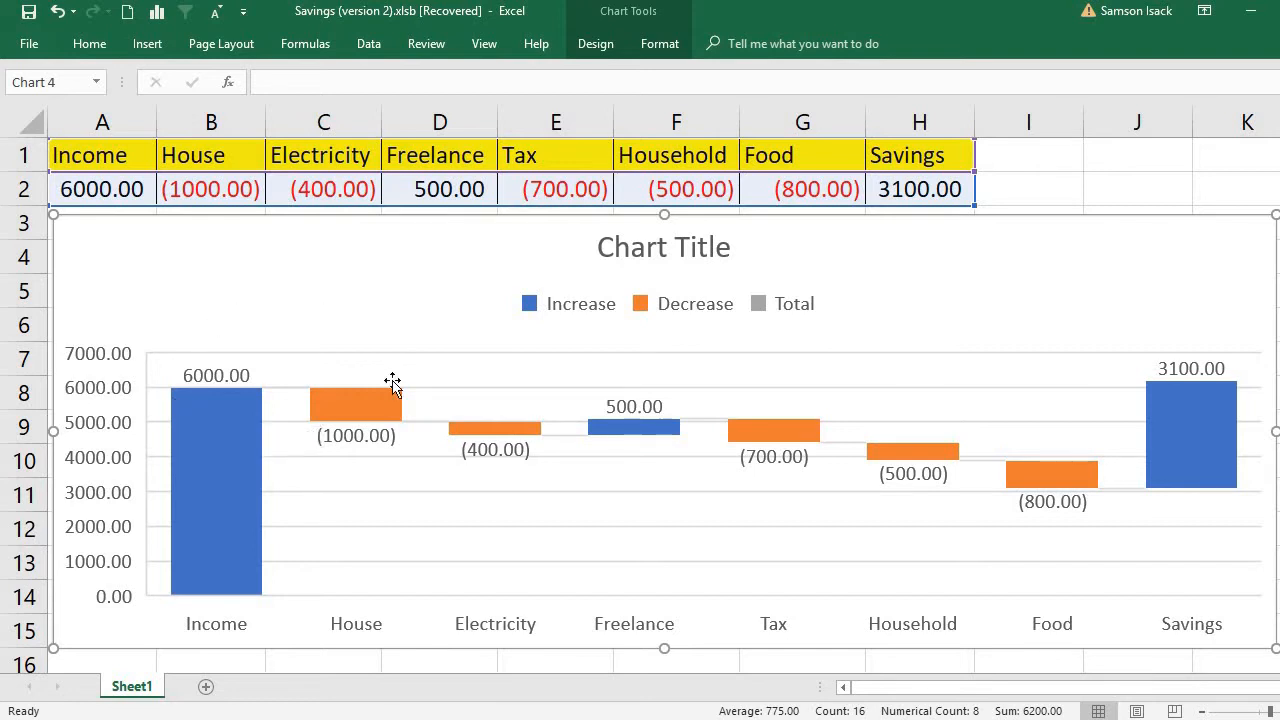
# Open the waterfall chart's data source settings and check which cell range the chart uses.
pyautogui.rightClick(498, 379)
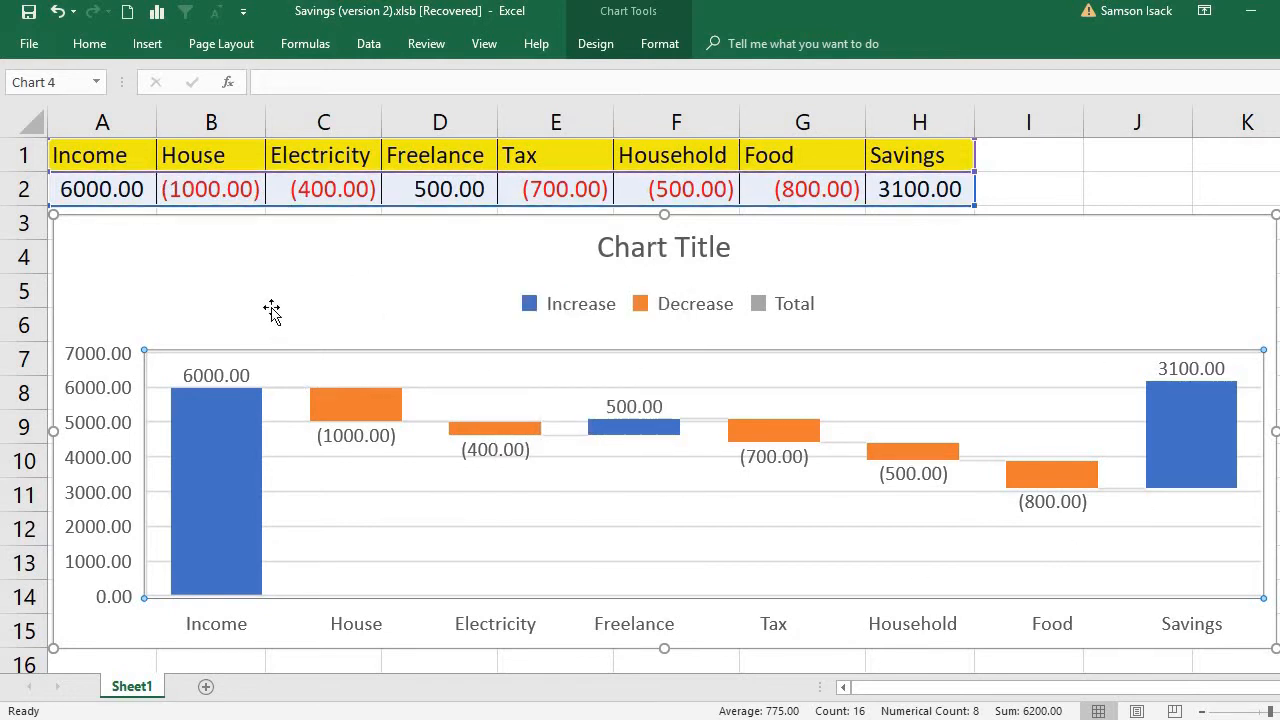
pyautogui.rightClick(306, 283)
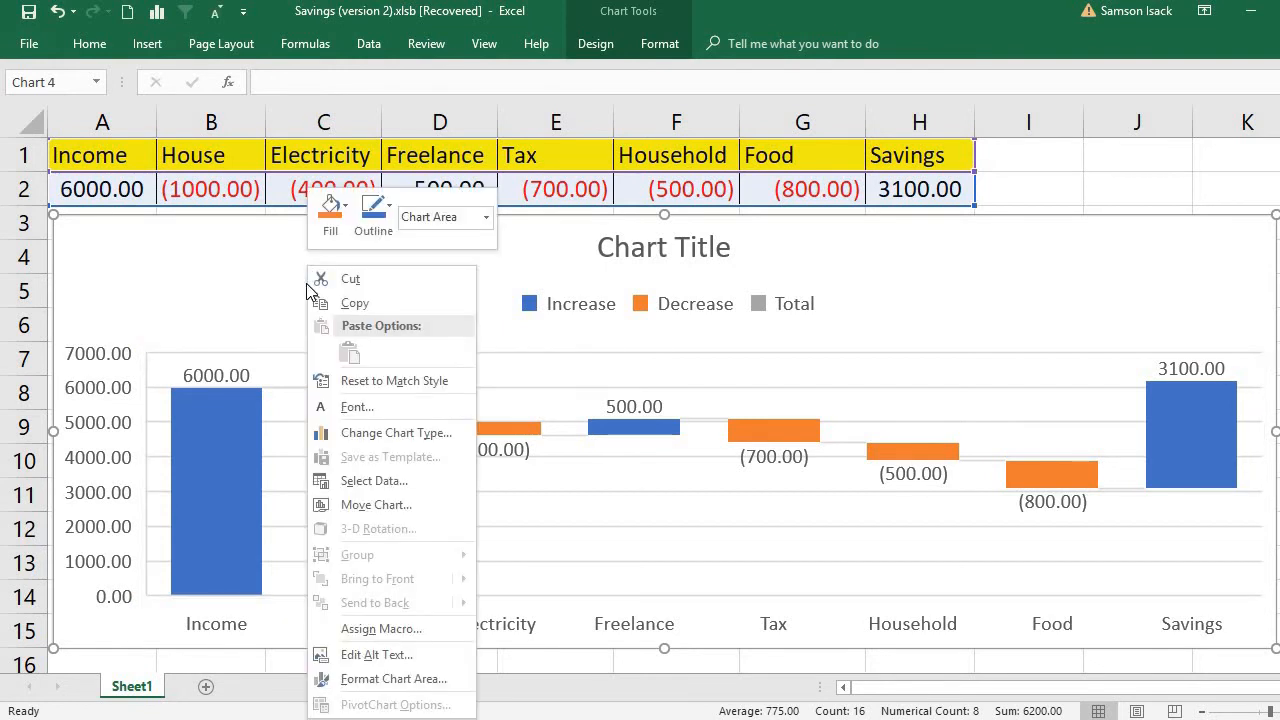
pyautogui.click(402, 479)
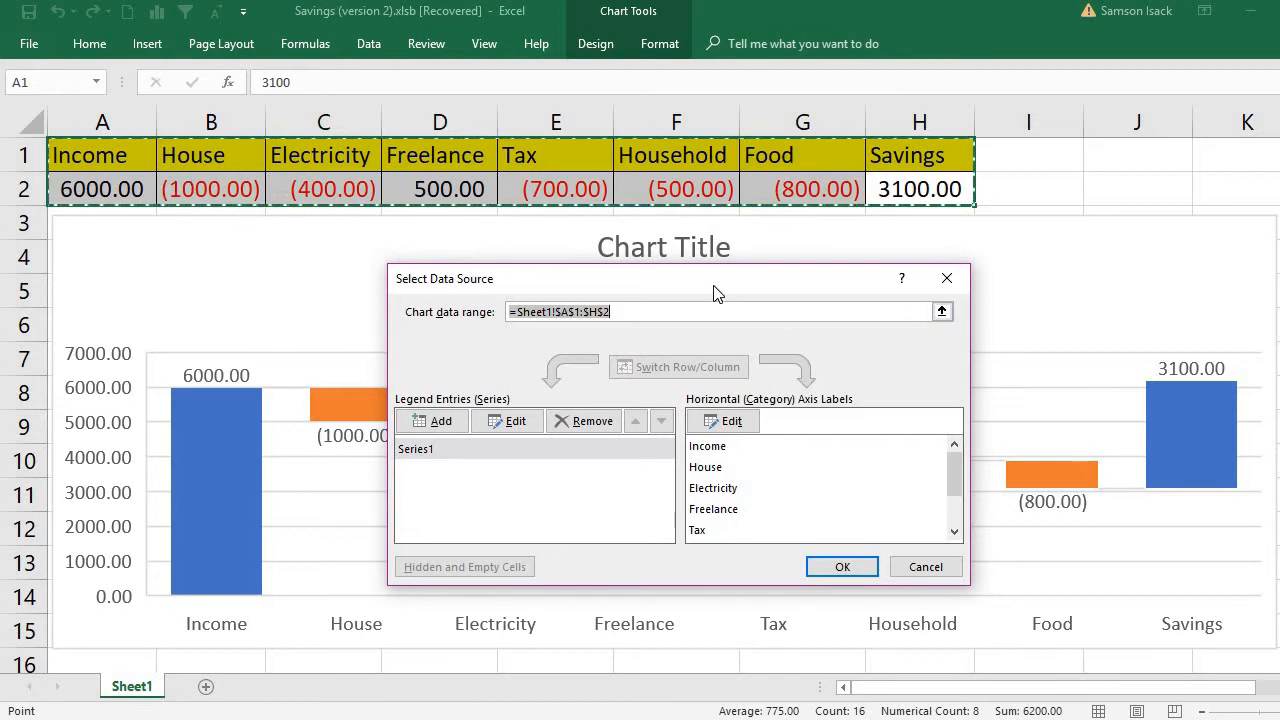
pyautogui.moveTo(693, 296); pyautogui.dragTo(462, 270)
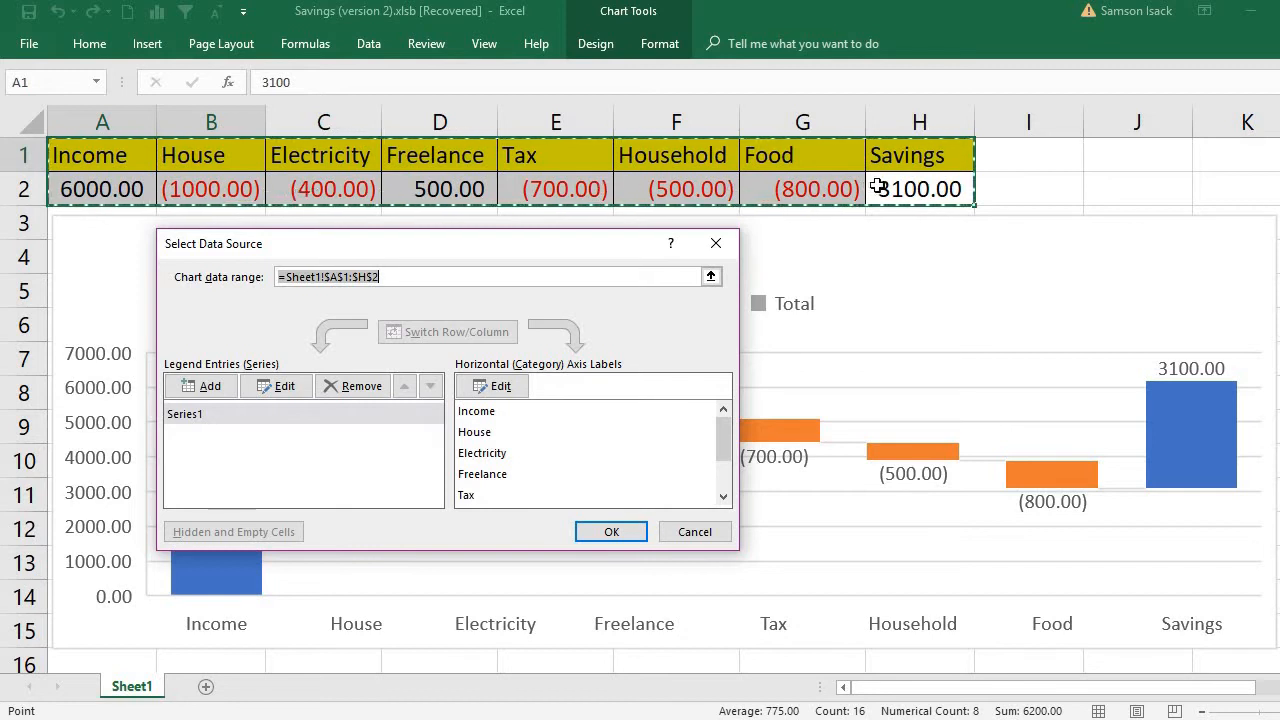
pyautogui.click(635, 536)
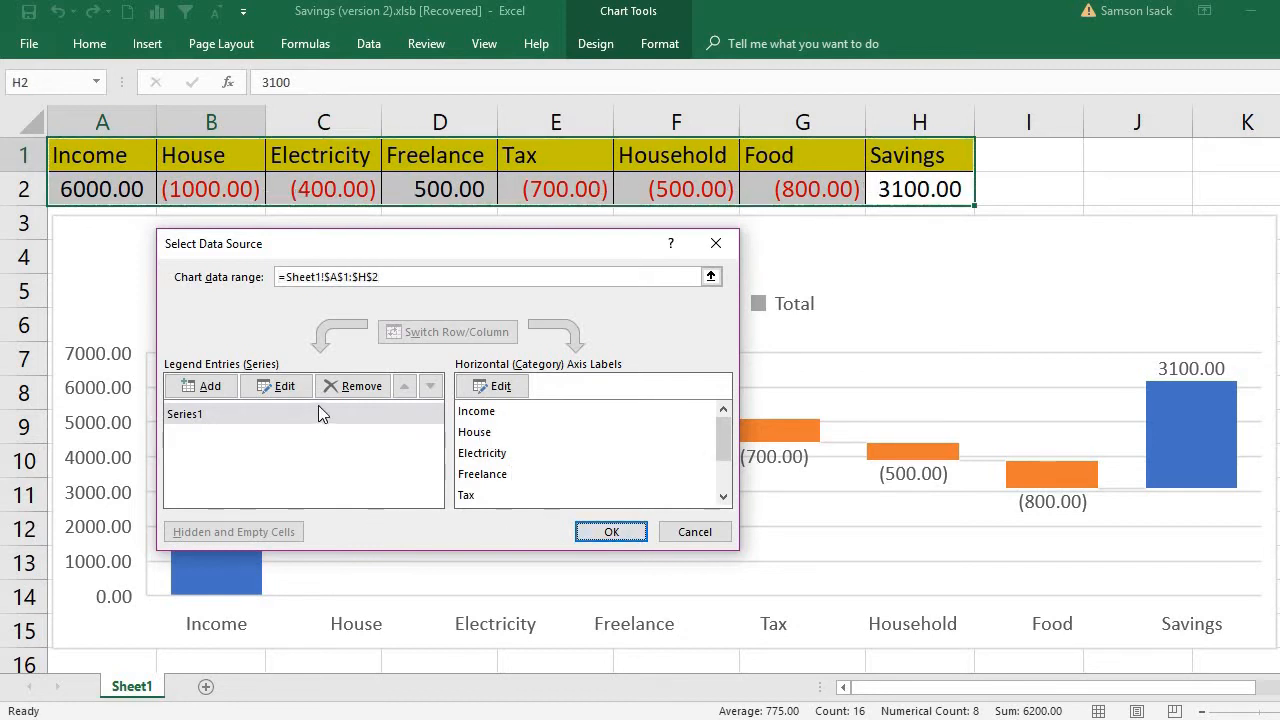
# Check the chart's category axis label range and the value range of its data series, leaving both as they are.
pyautogui.click(480, 388)
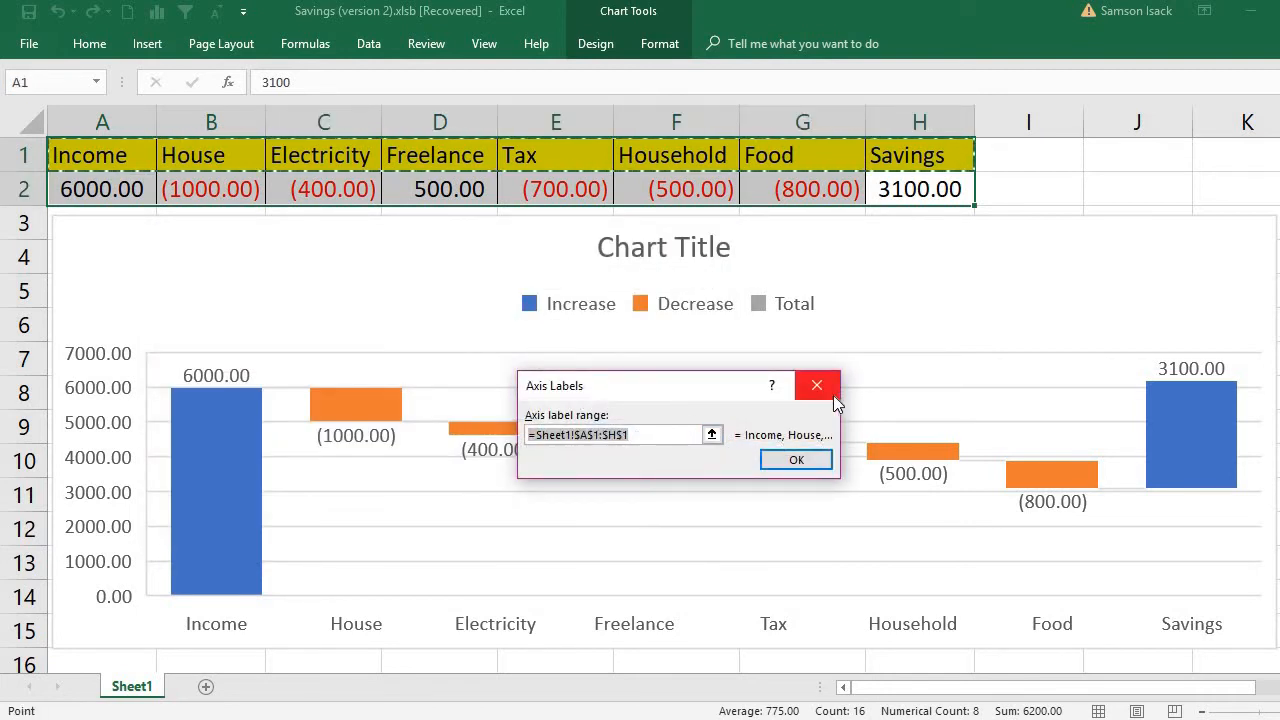
pyautogui.click(830, 392)
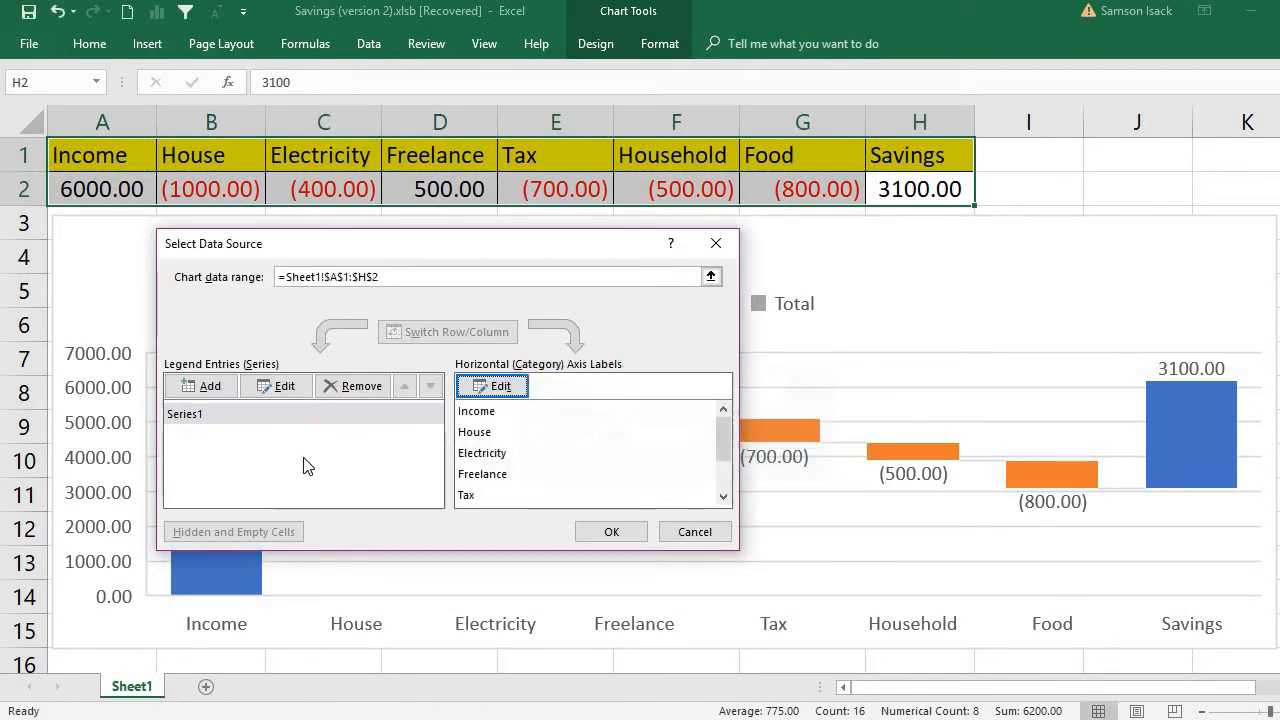
pyautogui.click(210, 411)
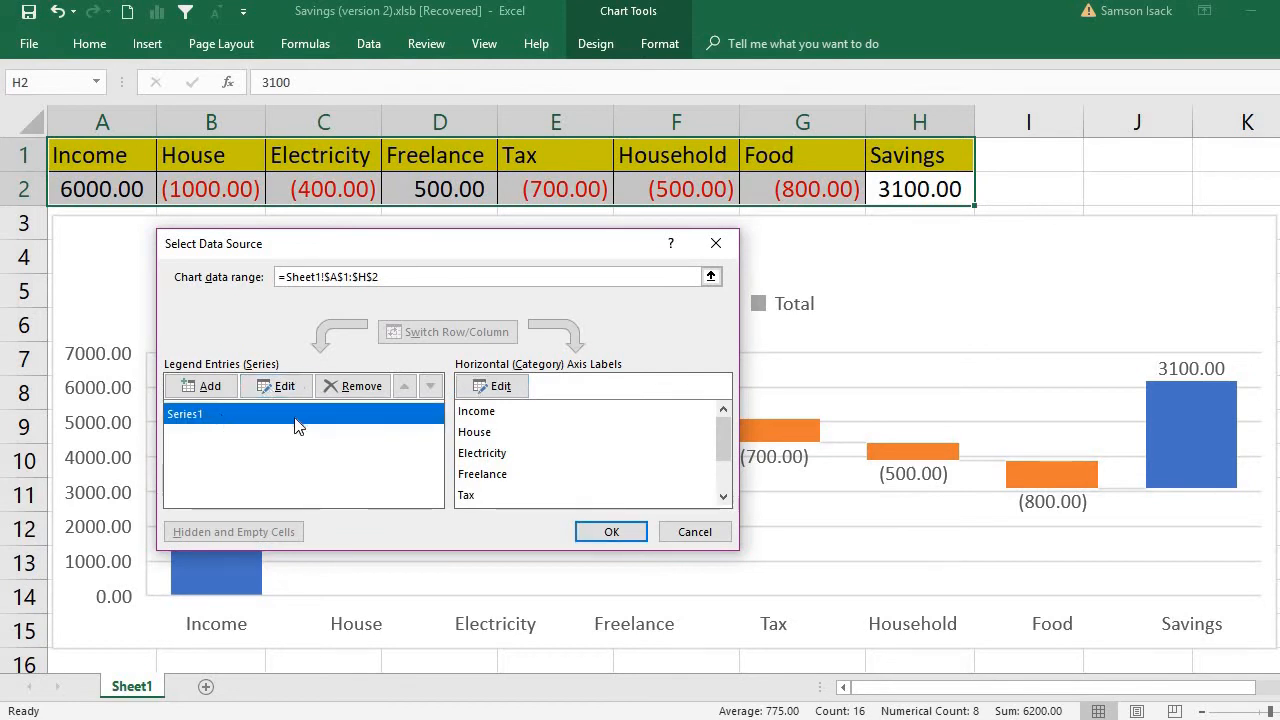
pyautogui.click(287, 387)
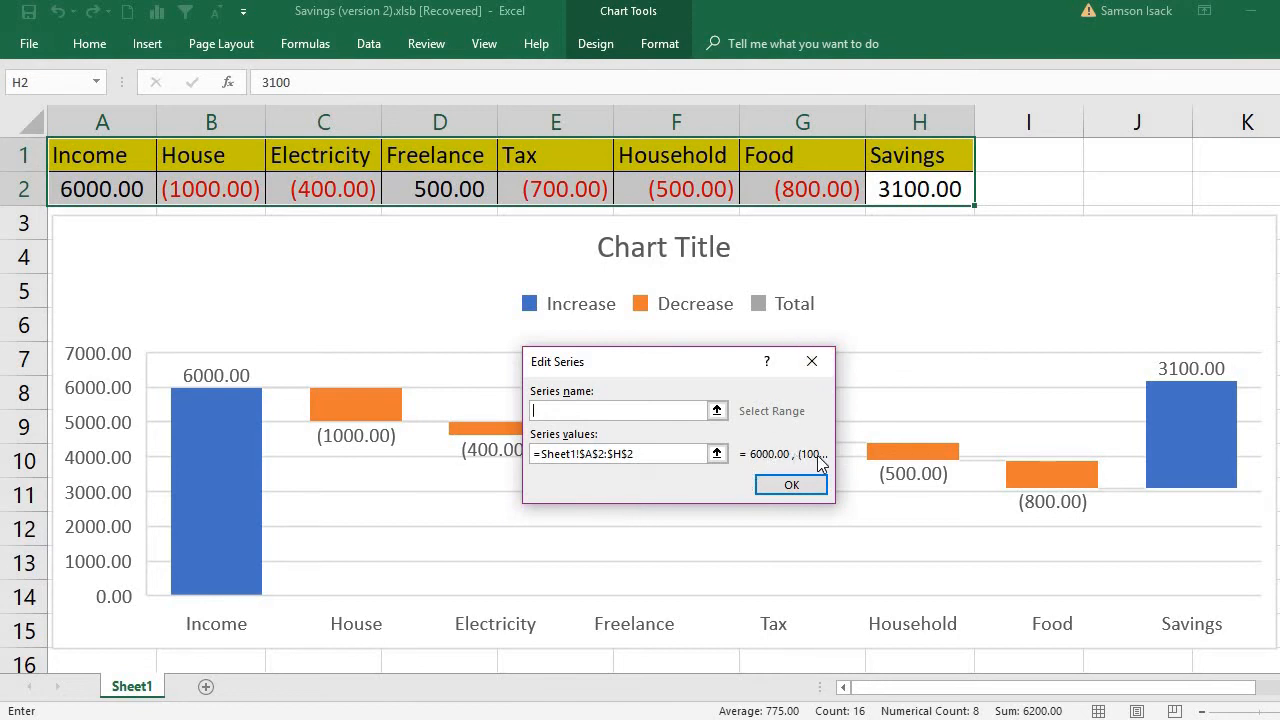
pyautogui.click(811, 361)
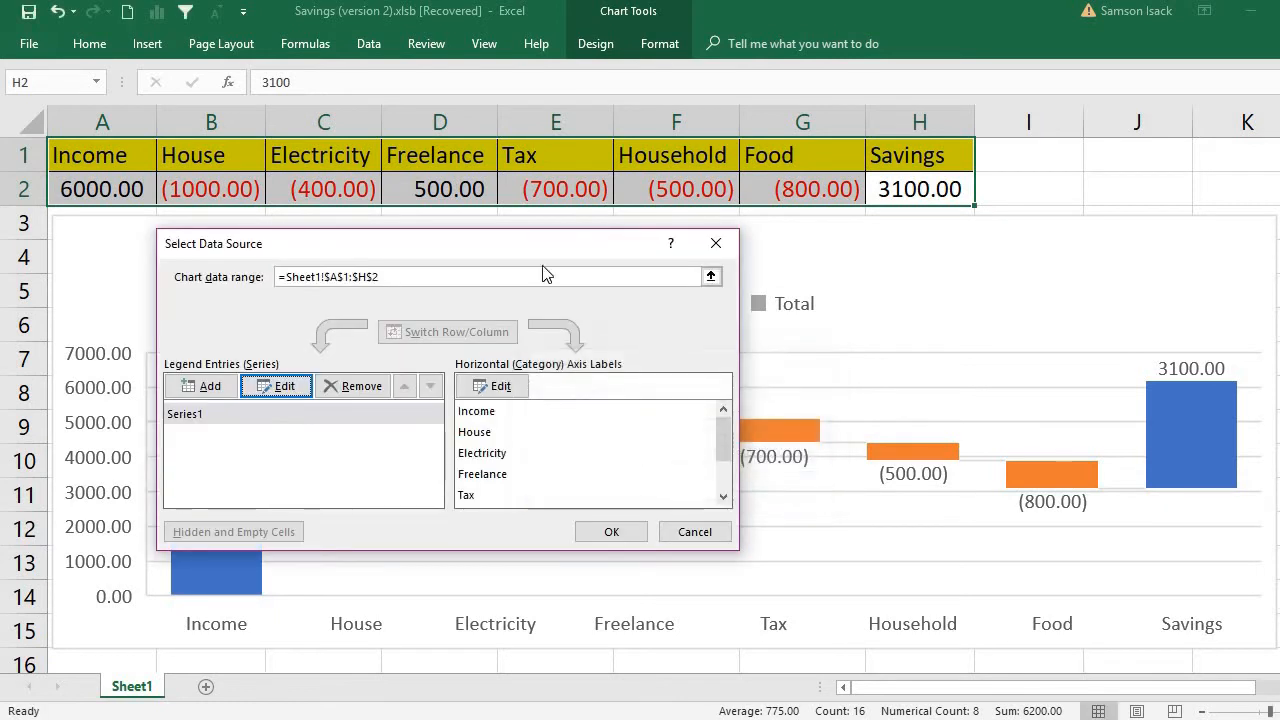
pyautogui.click(611, 533)
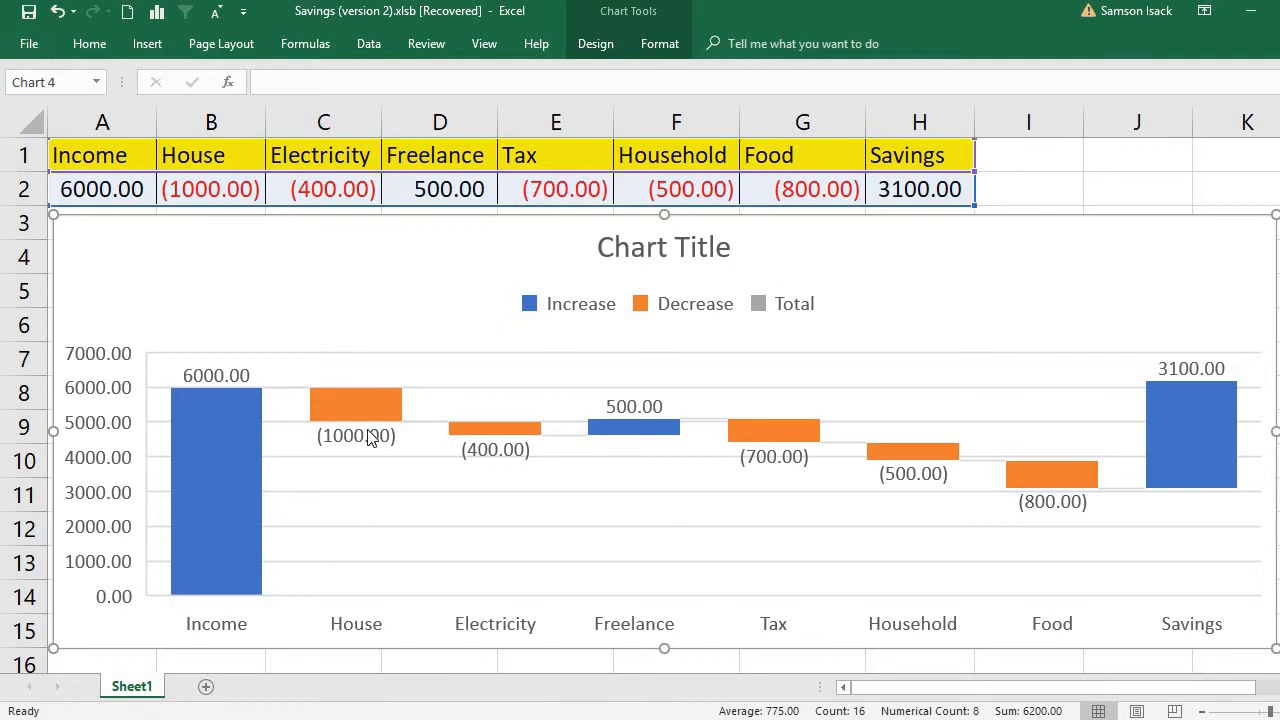
# Examine how the waterfall bars step from Income through the expenses and Freelance, and where the Savings bar starts and ends.
pyautogui.moveTo(334, 421)
pyautogui.moveTo(166, 421)
pyautogui.moveTo(481, 432)
pyautogui.moveTo(625, 418)
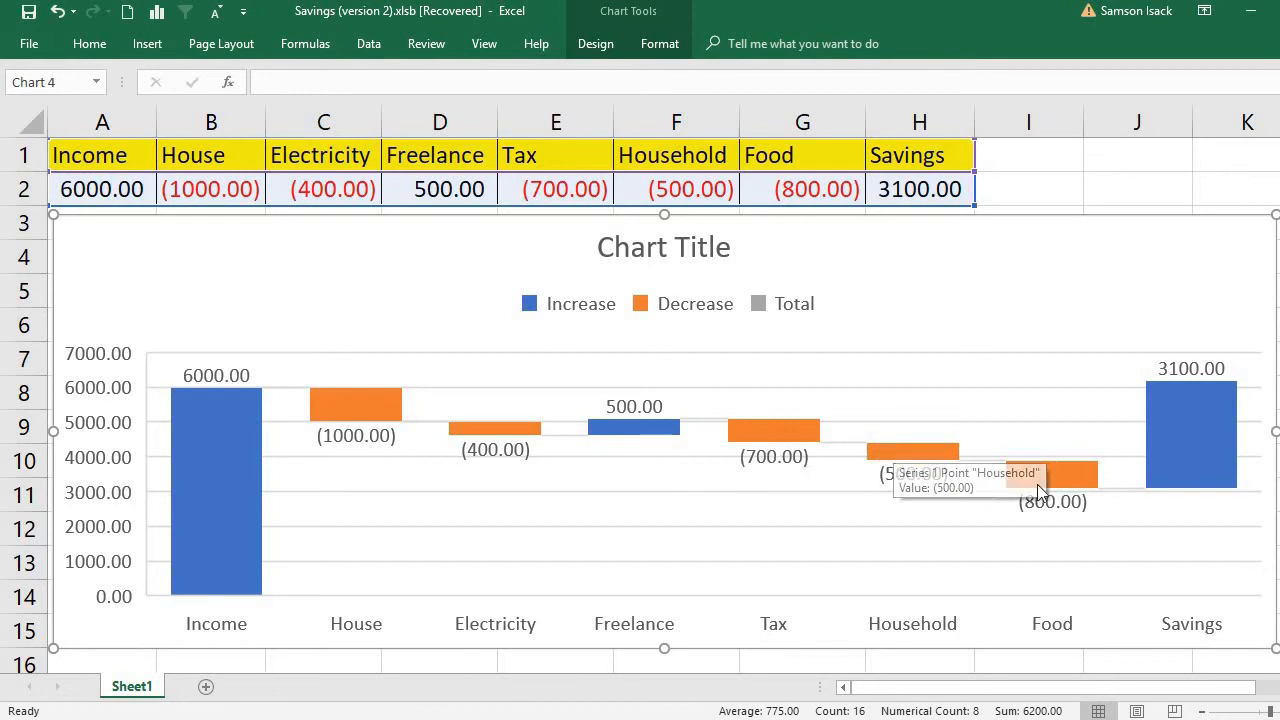
pyautogui.moveTo(1056, 486)
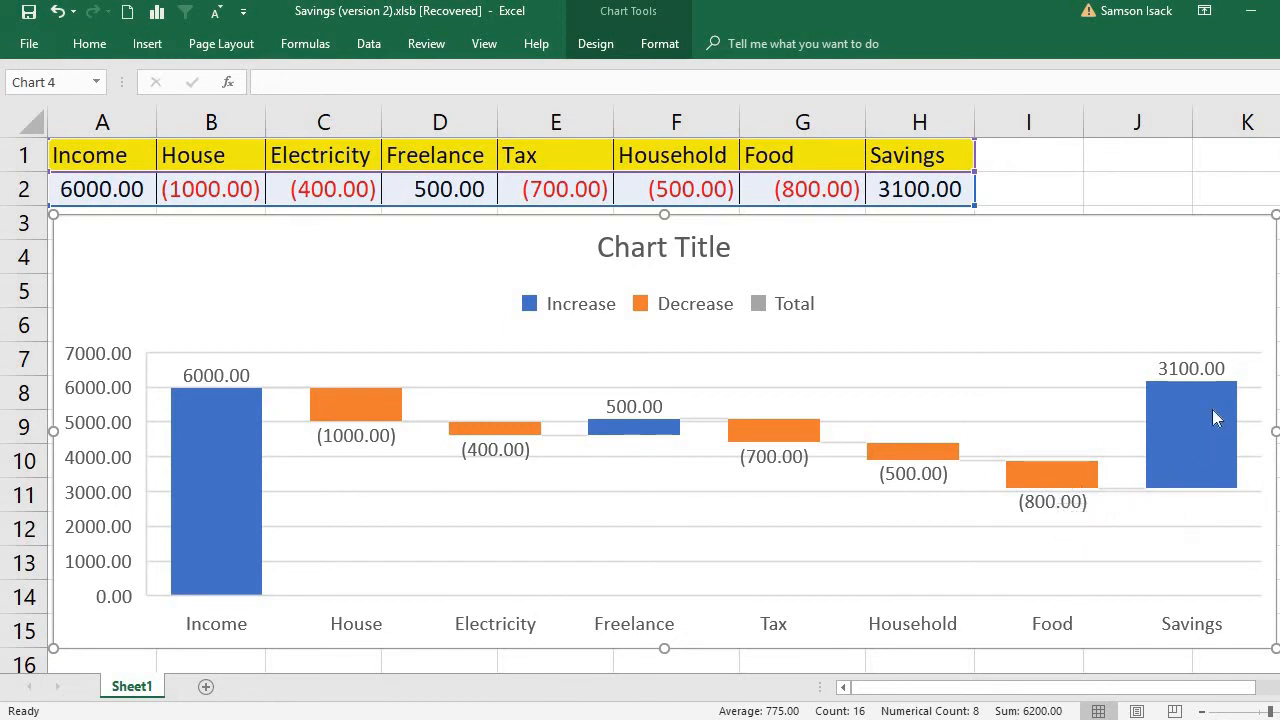
pyautogui.moveTo(1160, 477)
pyautogui.click(1179, 466)
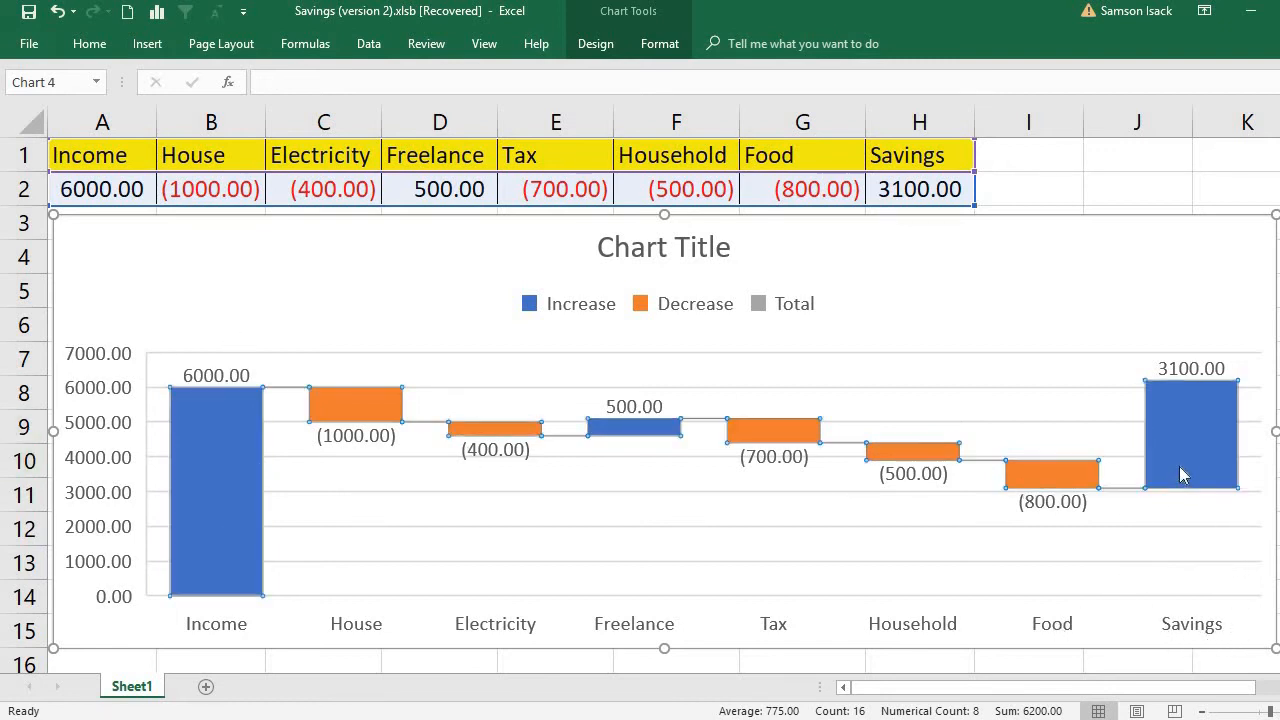
pyautogui.click(1189, 453)
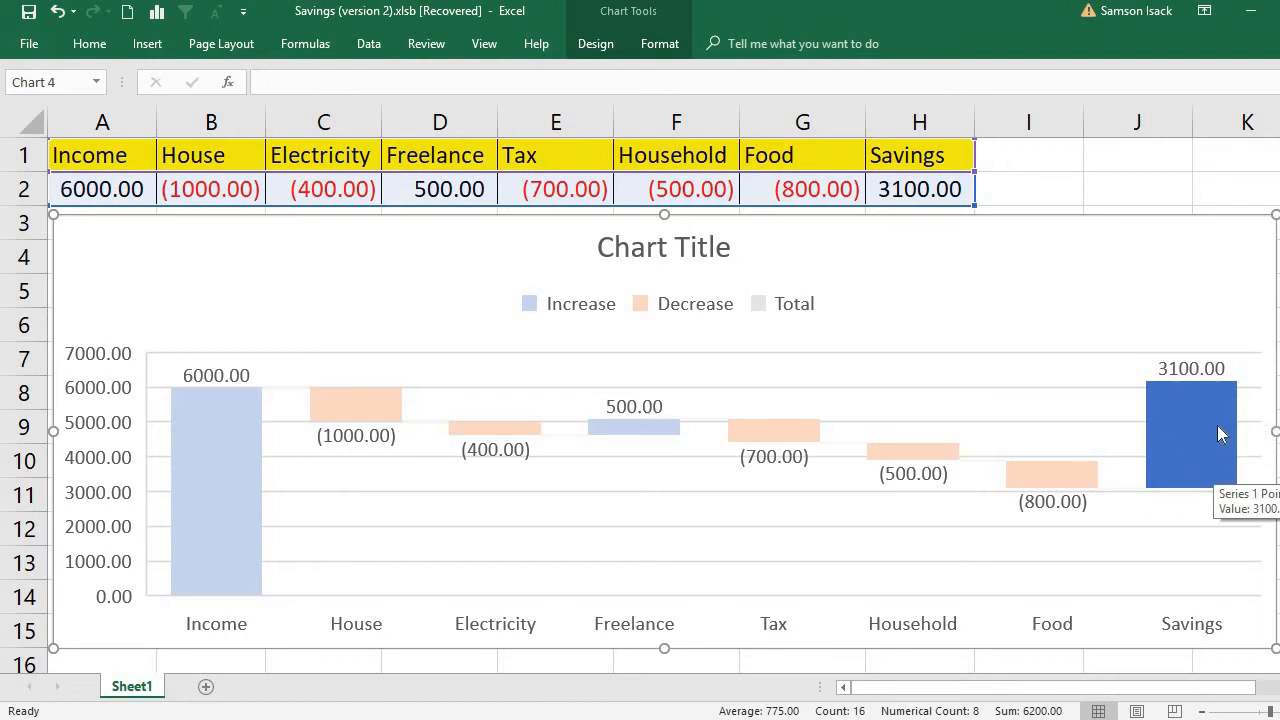
pyautogui.click(575, 382)
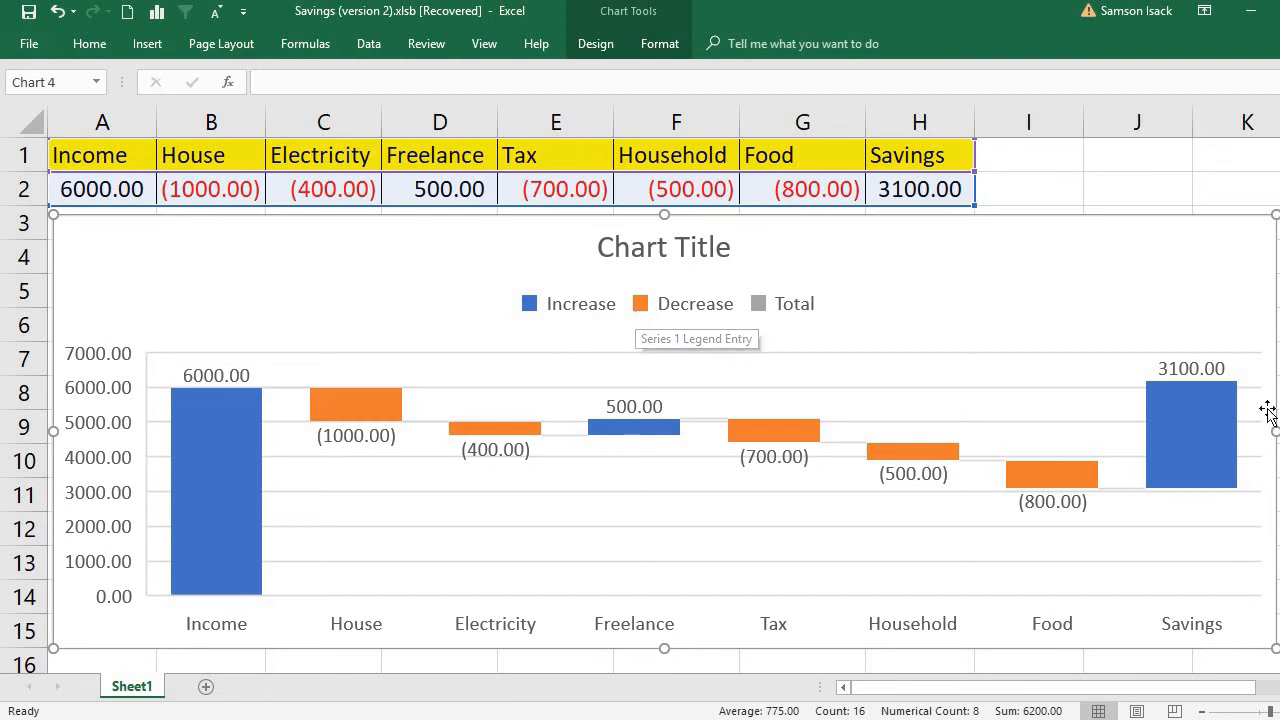
pyautogui.click(1218, 437)
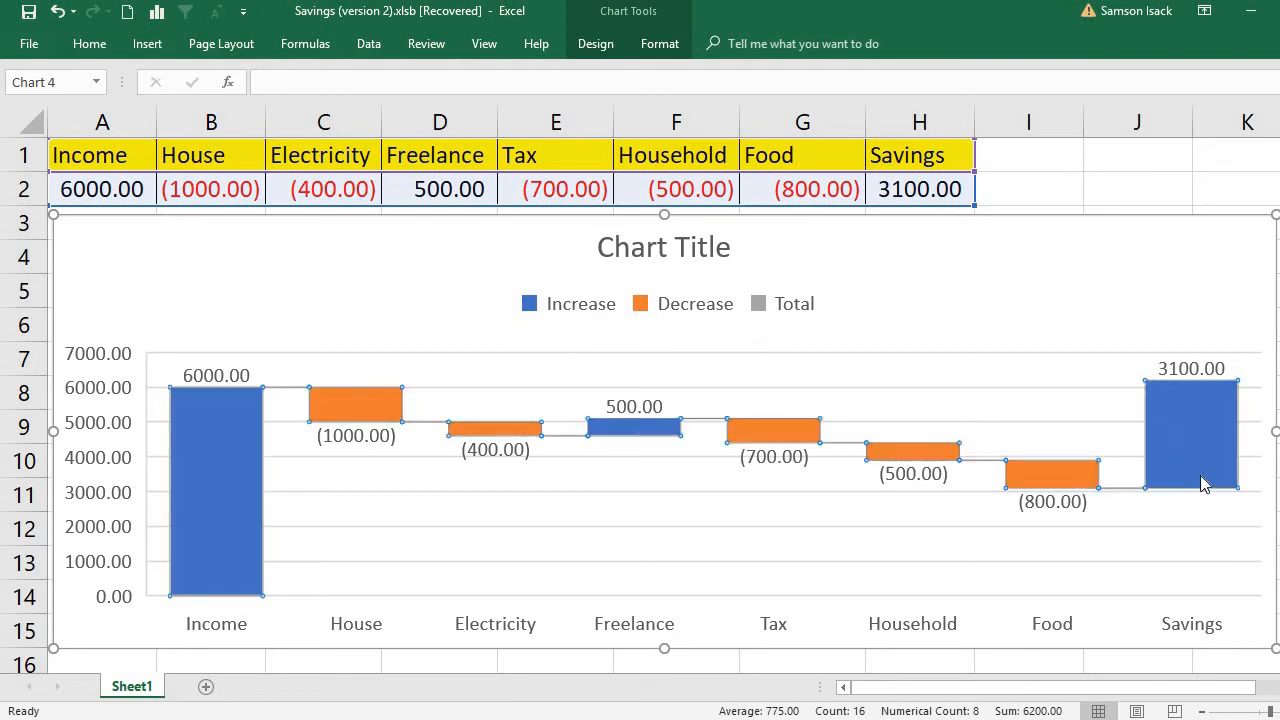
pyautogui.click(1057, 375)
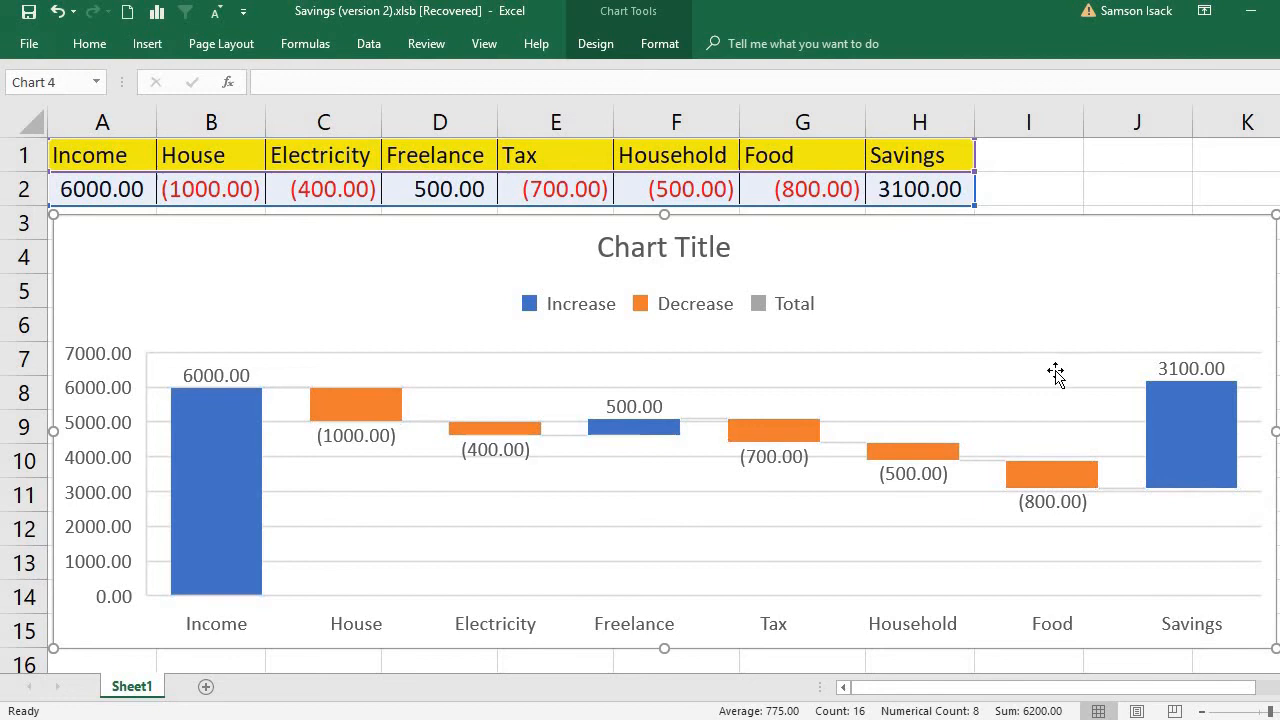
# Set only the Savings data point as a total in the waterfall chart.
pyautogui.click(1224, 434)
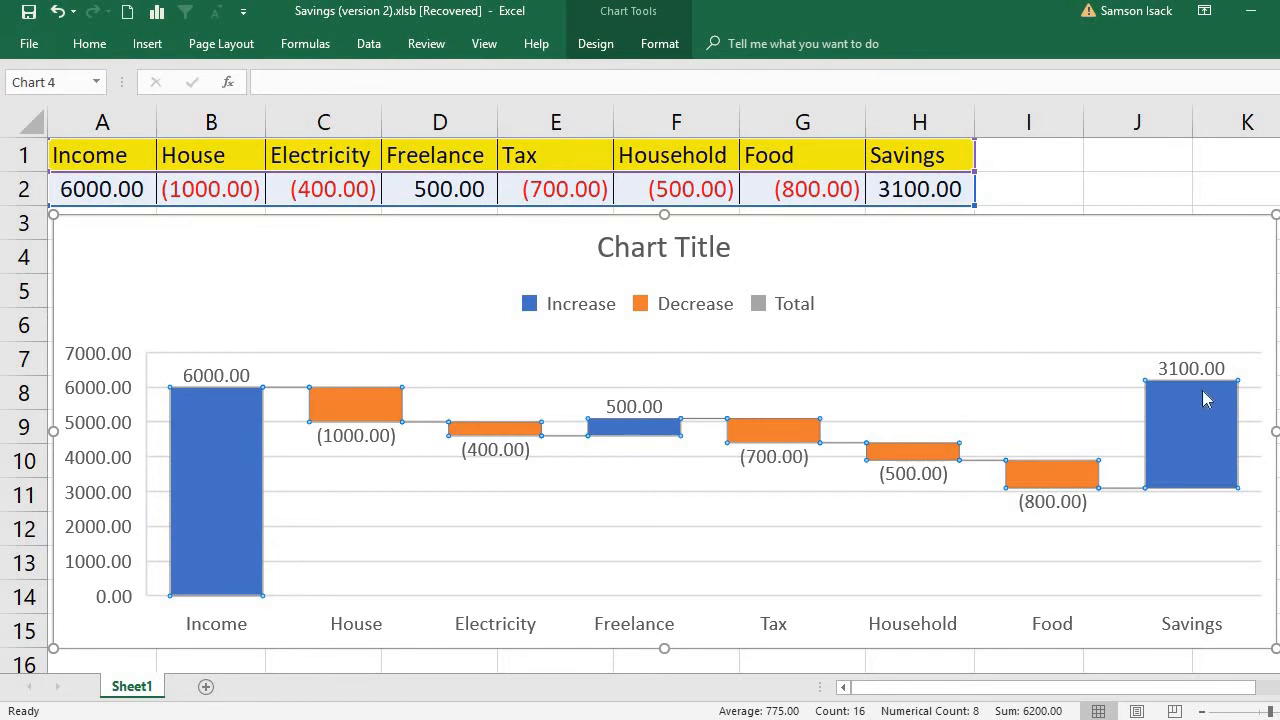
pyautogui.moveTo(1160, 432)
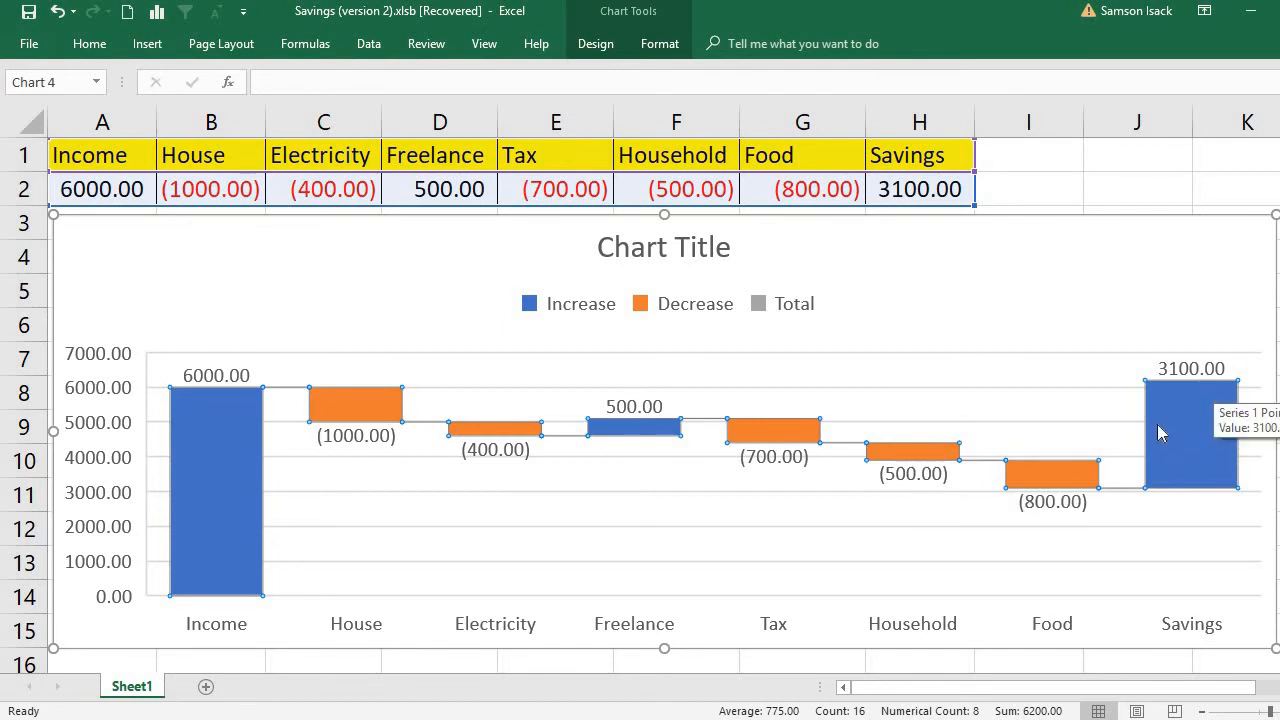
pyautogui.click(1175, 421)
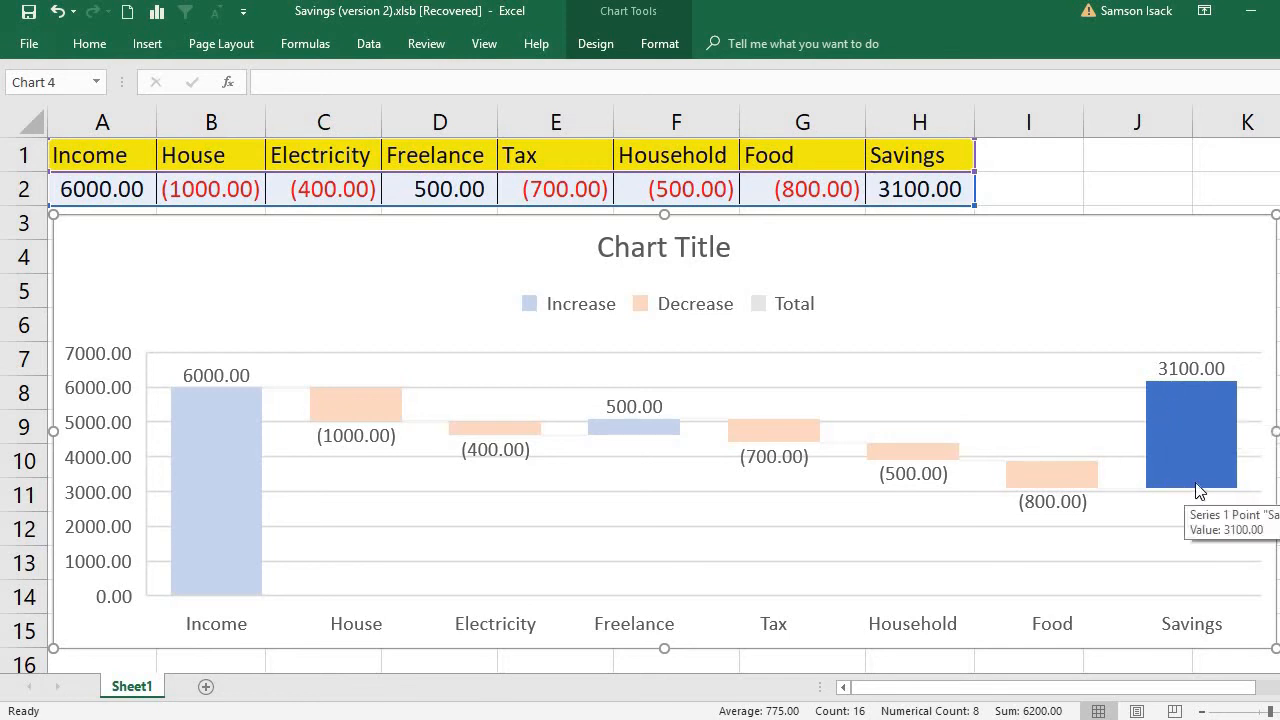
pyautogui.rightClick(1199, 432)
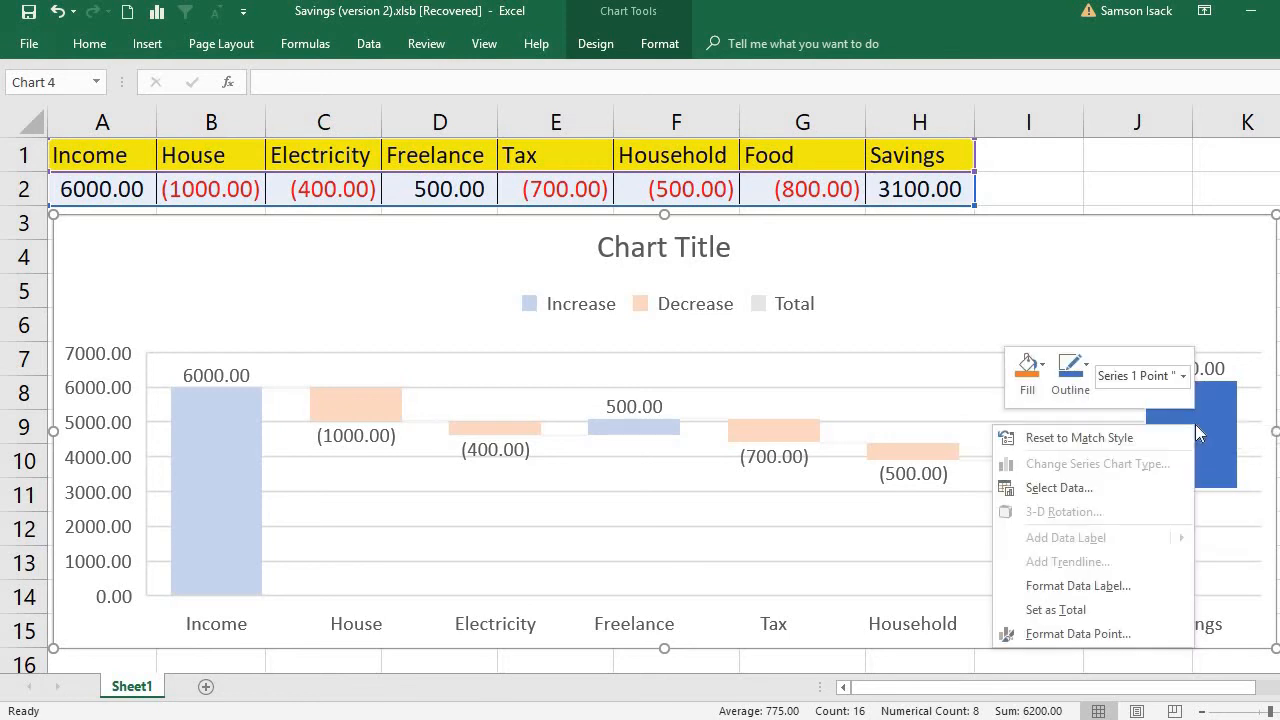
pyautogui.click(1078, 634)
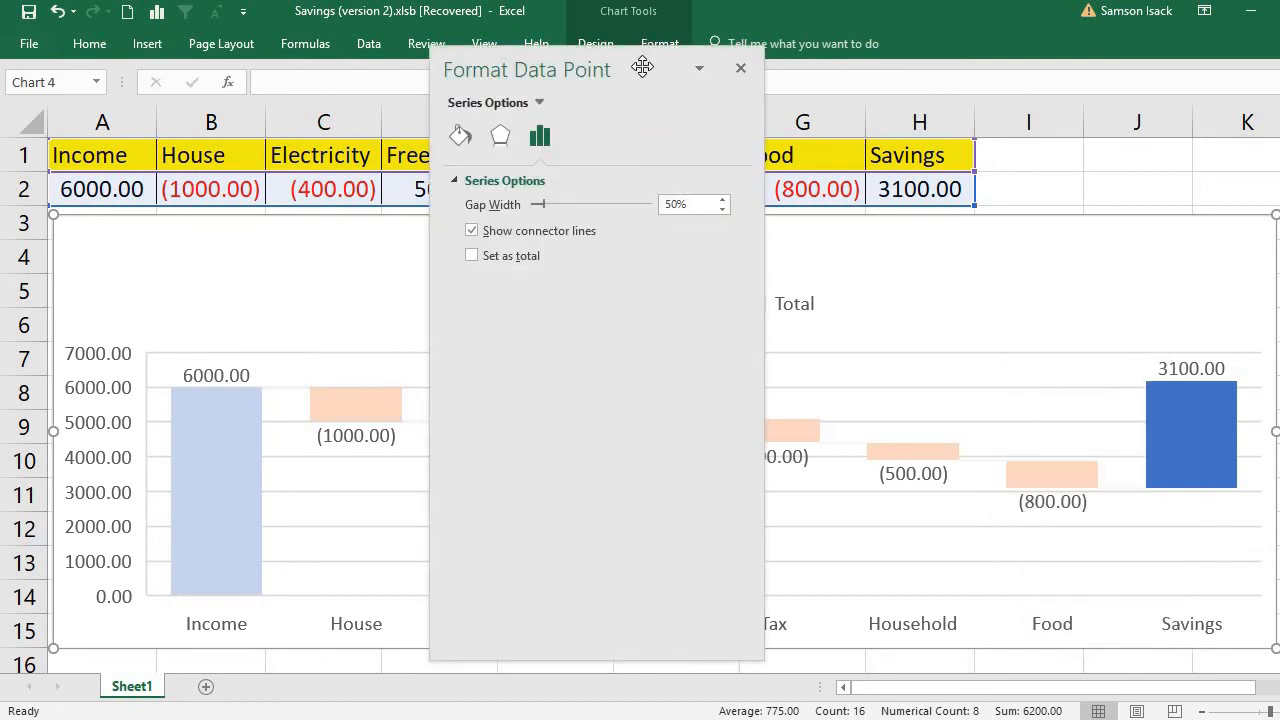
pyautogui.moveTo(642, 66); pyautogui.dragTo(710, 50)
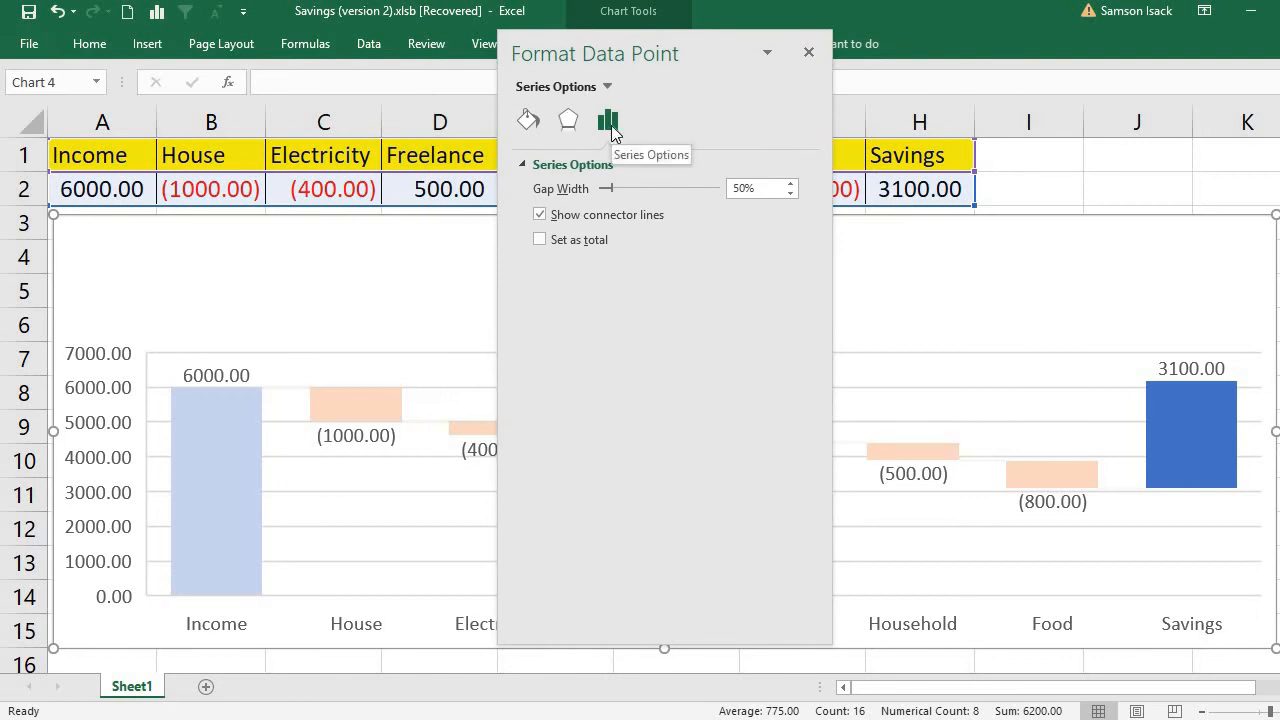
pyautogui.click(576, 246)
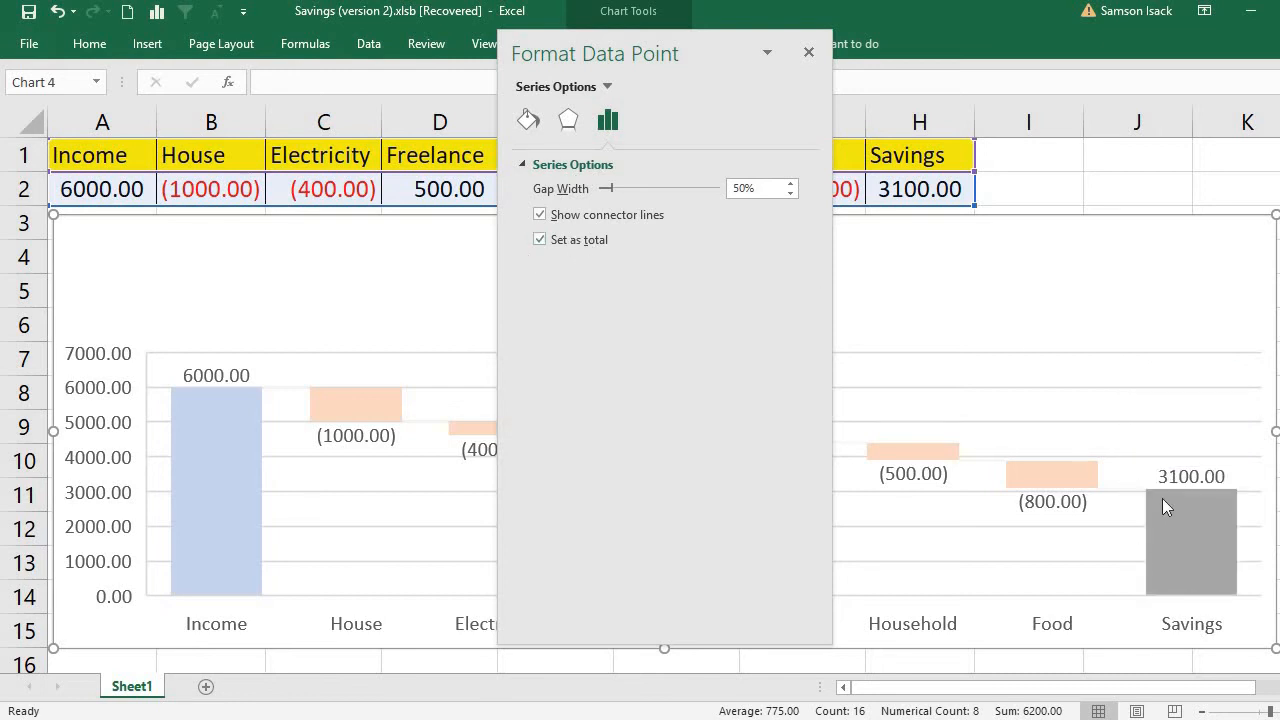
pyautogui.moveTo(1182, 497)
pyautogui.click(809, 52)
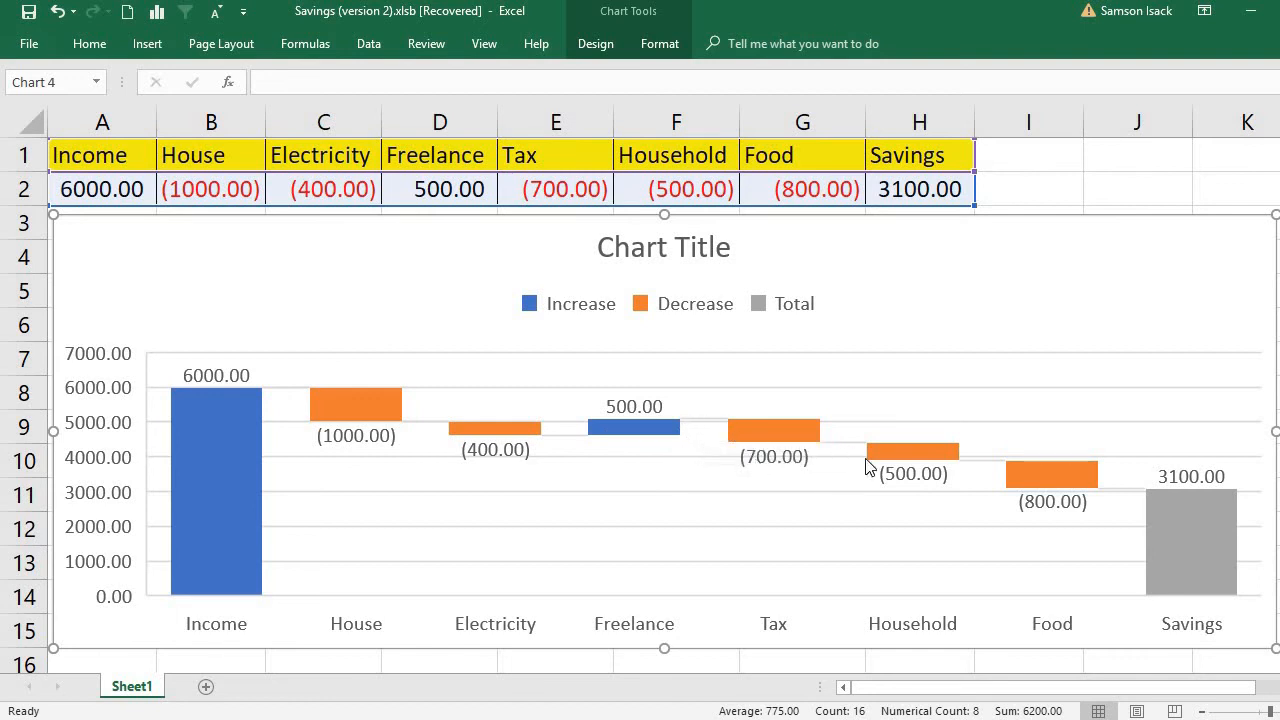
# Turn off the connector lines between the bars of the waterfall series.
pyautogui.rightClick(621, 428)
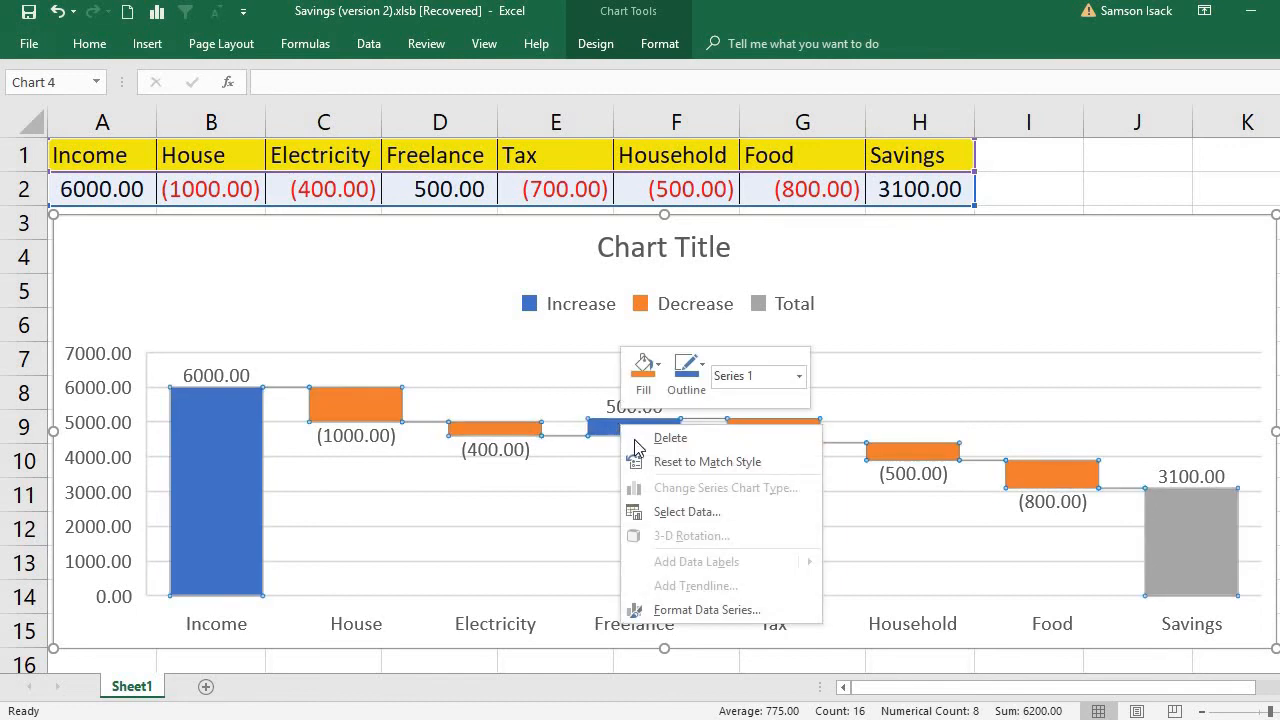
pyautogui.click(677, 610)
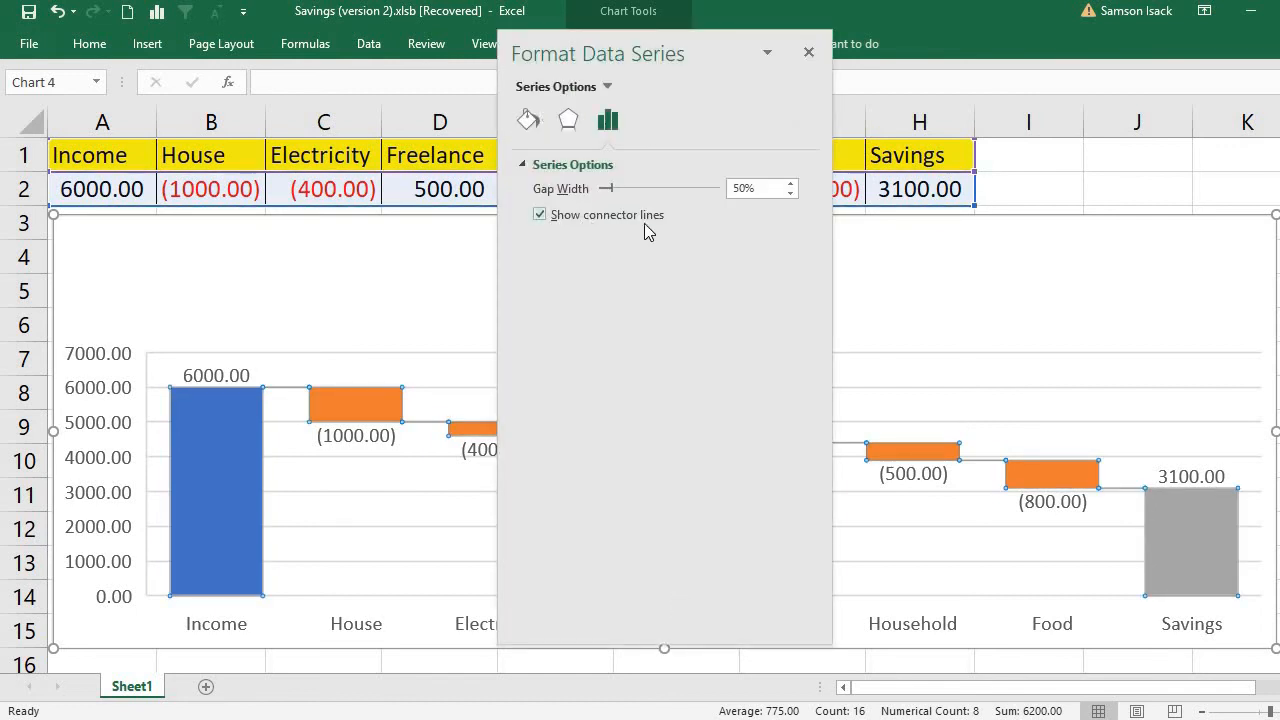
pyautogui.click(552, 217)
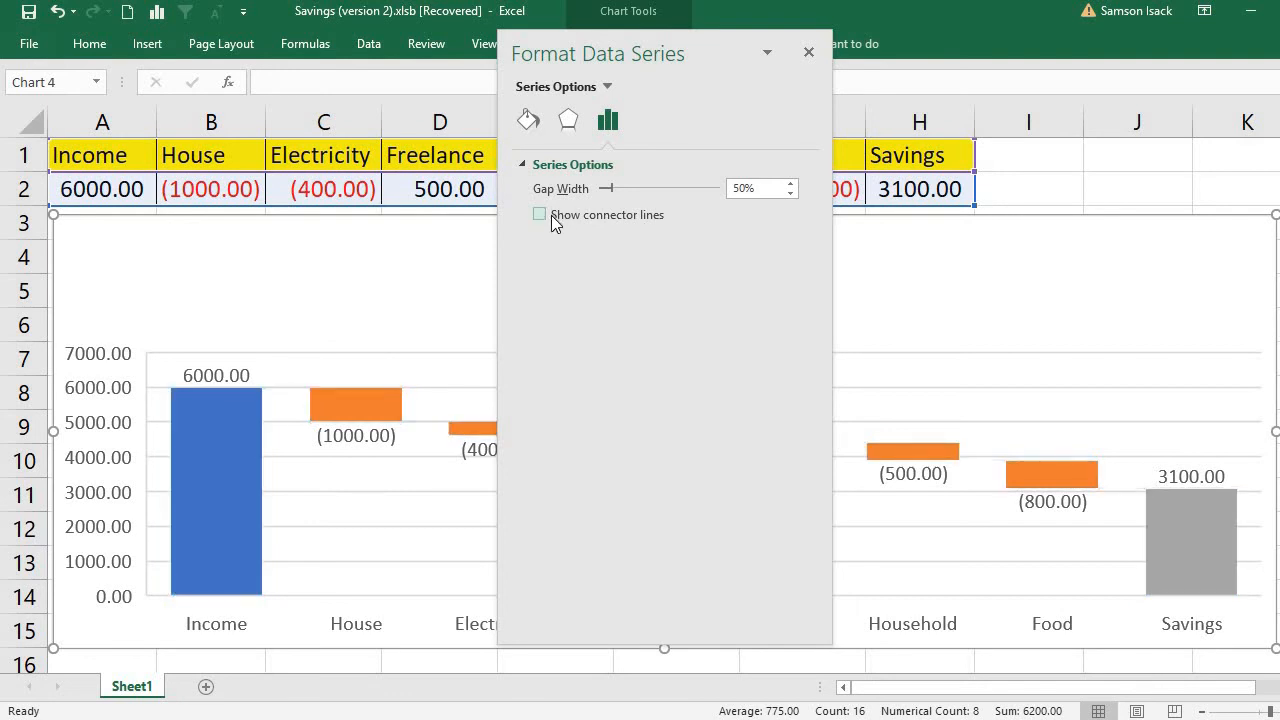
pyautogui.click(807, 52)
pyautogui.click(574, 439)
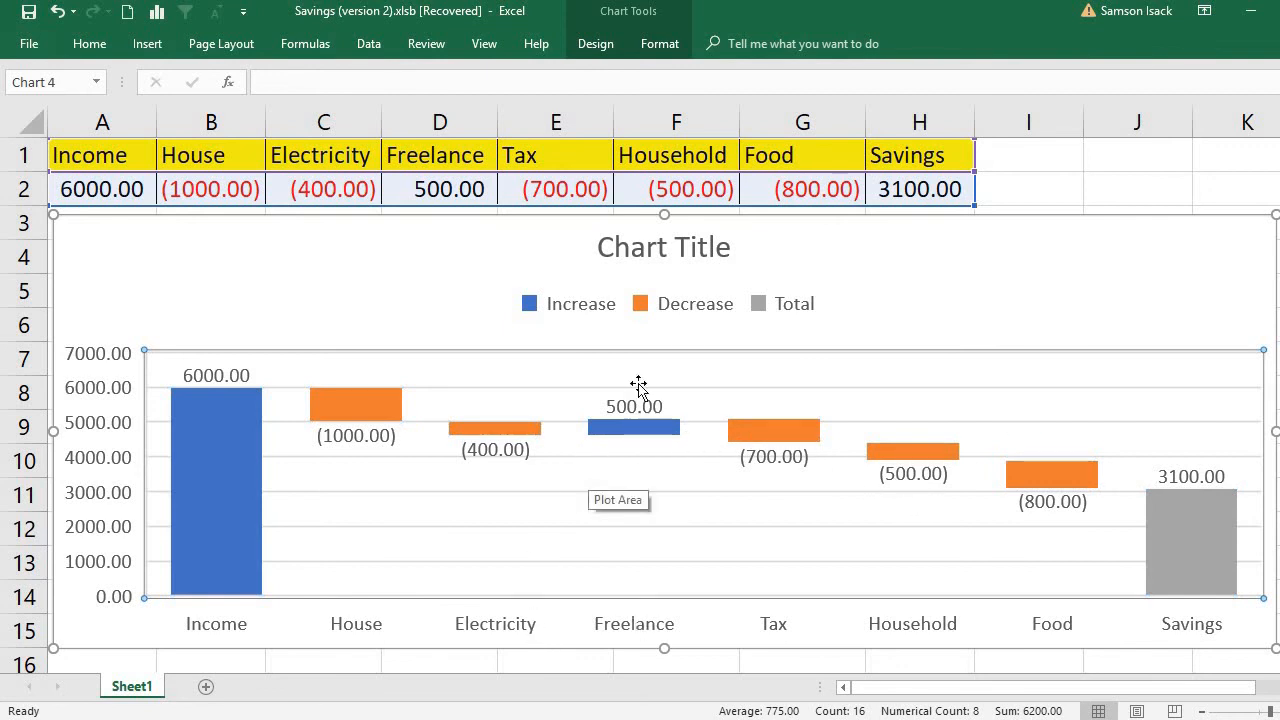
# Replace the placeholder chart title with "Savings".
pyautogui.click(728, 248)
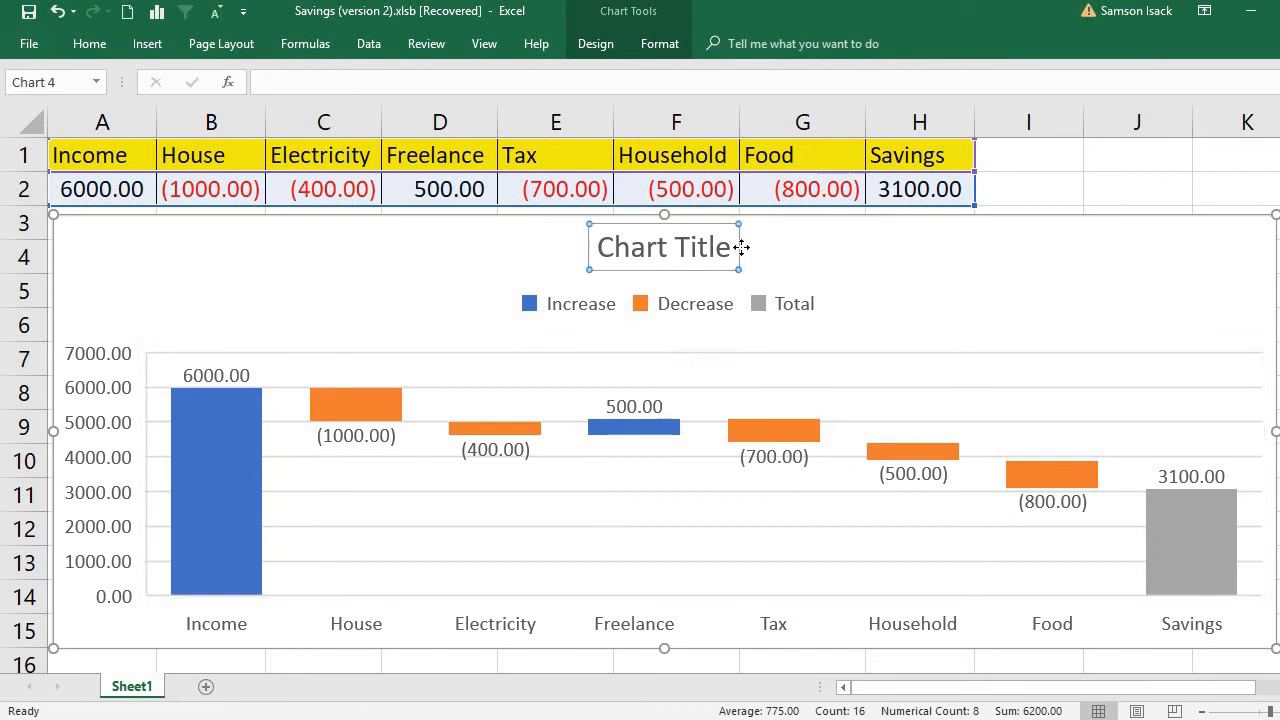
pyautogui.moveTo(730, 248); pyautogui.dragTo(380, 239)
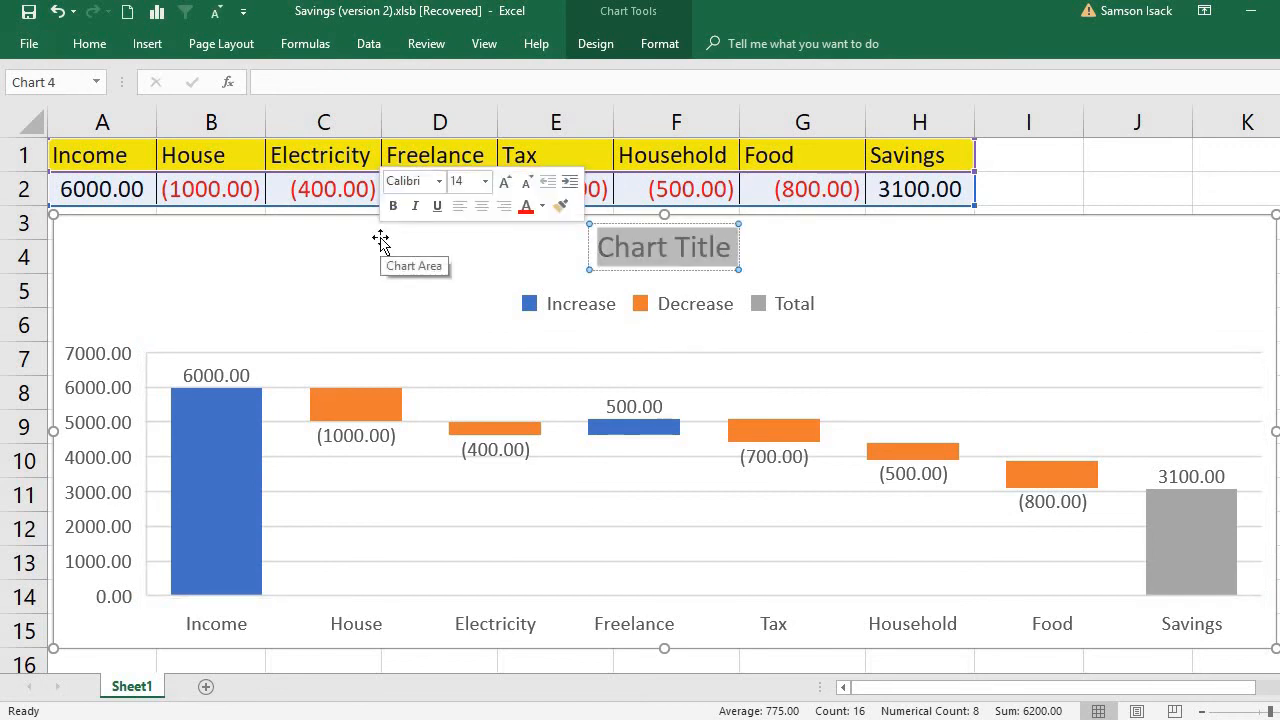
pyautogui.write('S')
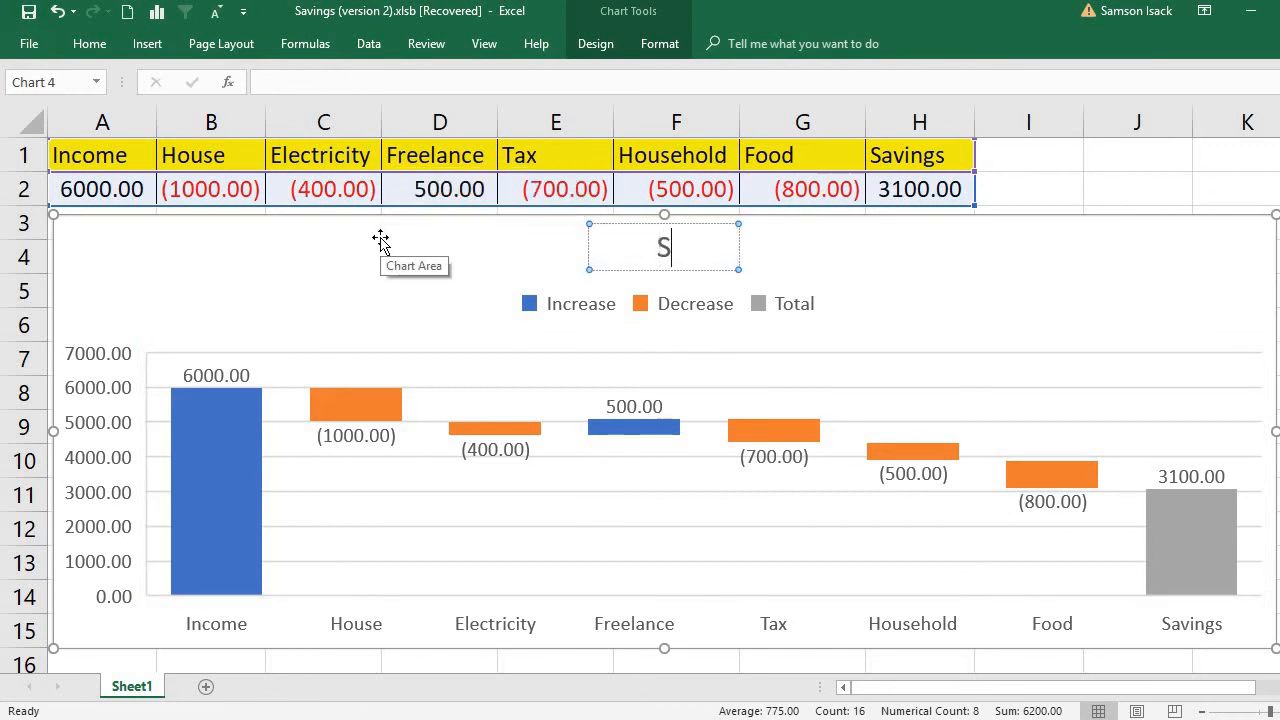
pyautogui.write('avings')
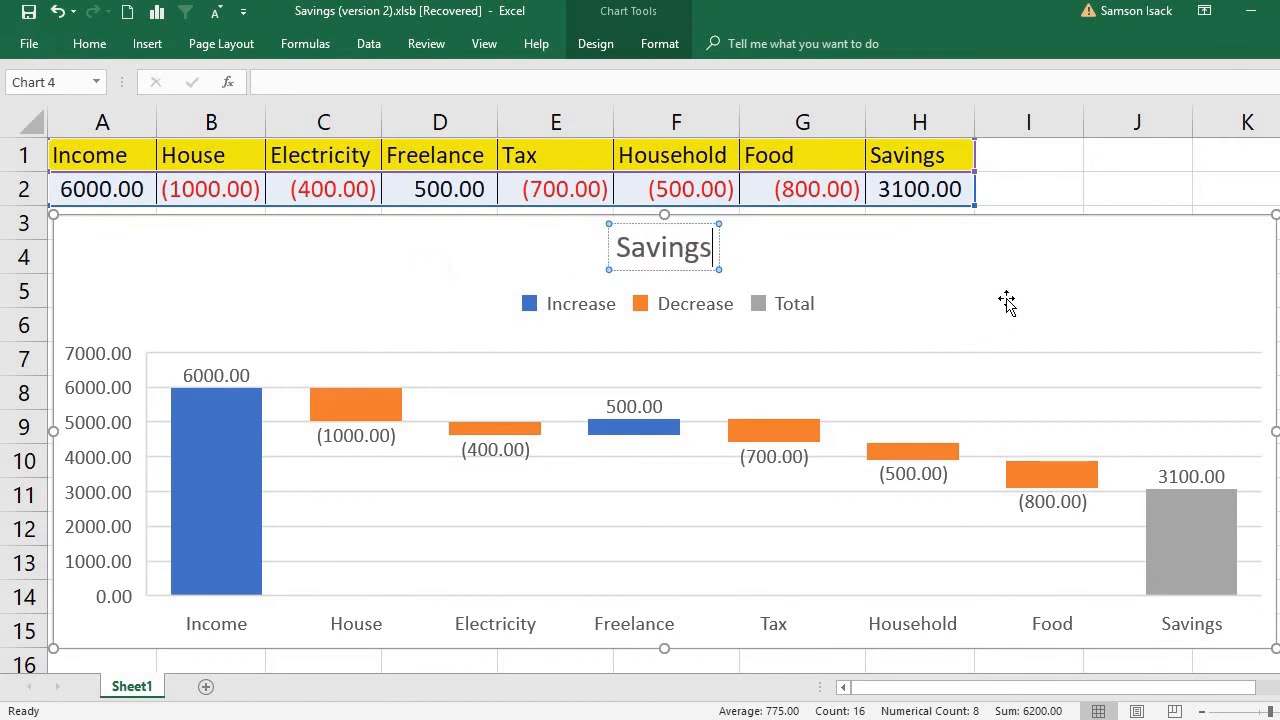
pyautogui.click(936, 290)
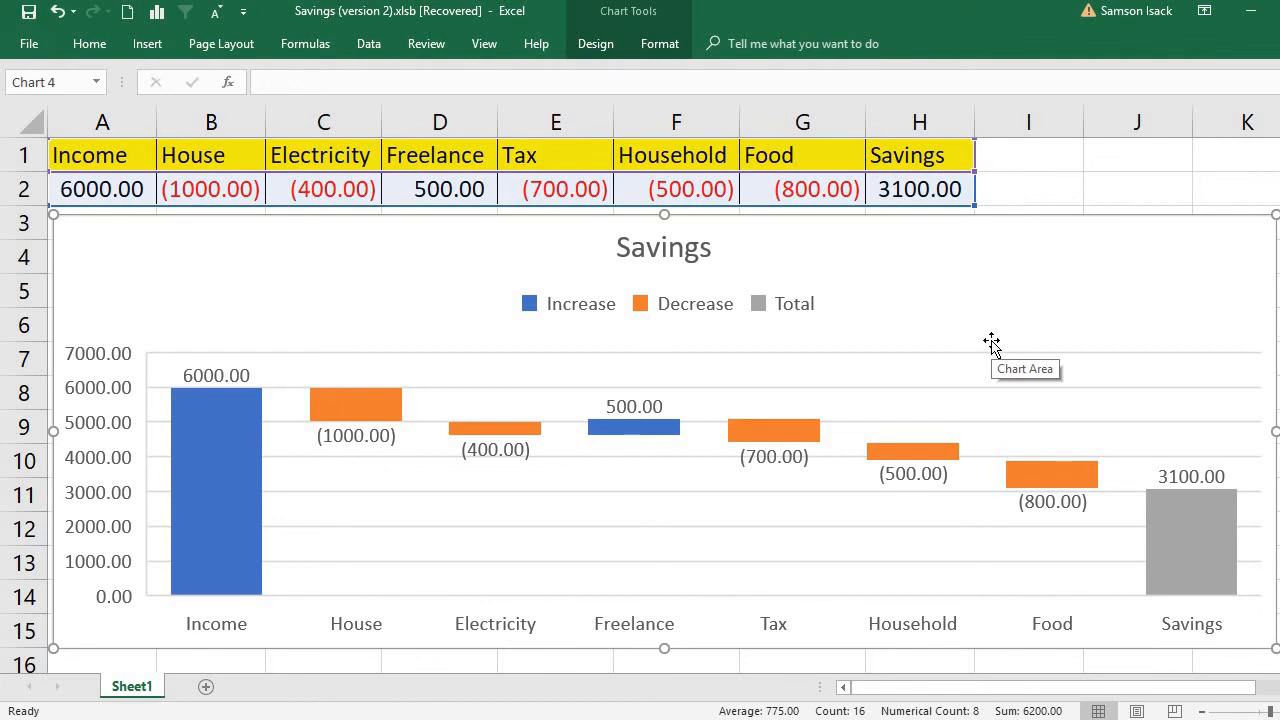
pyautogui.rightClick(255, 456)
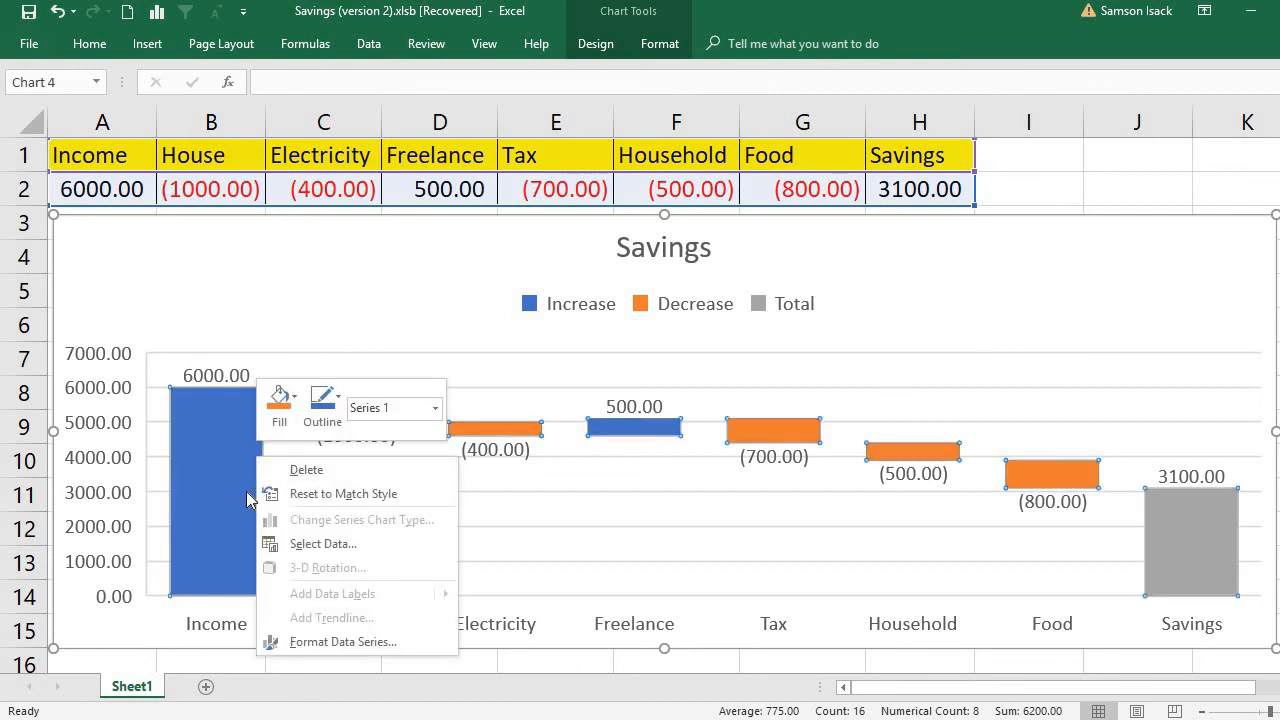
pyautogui.click(293, 403)
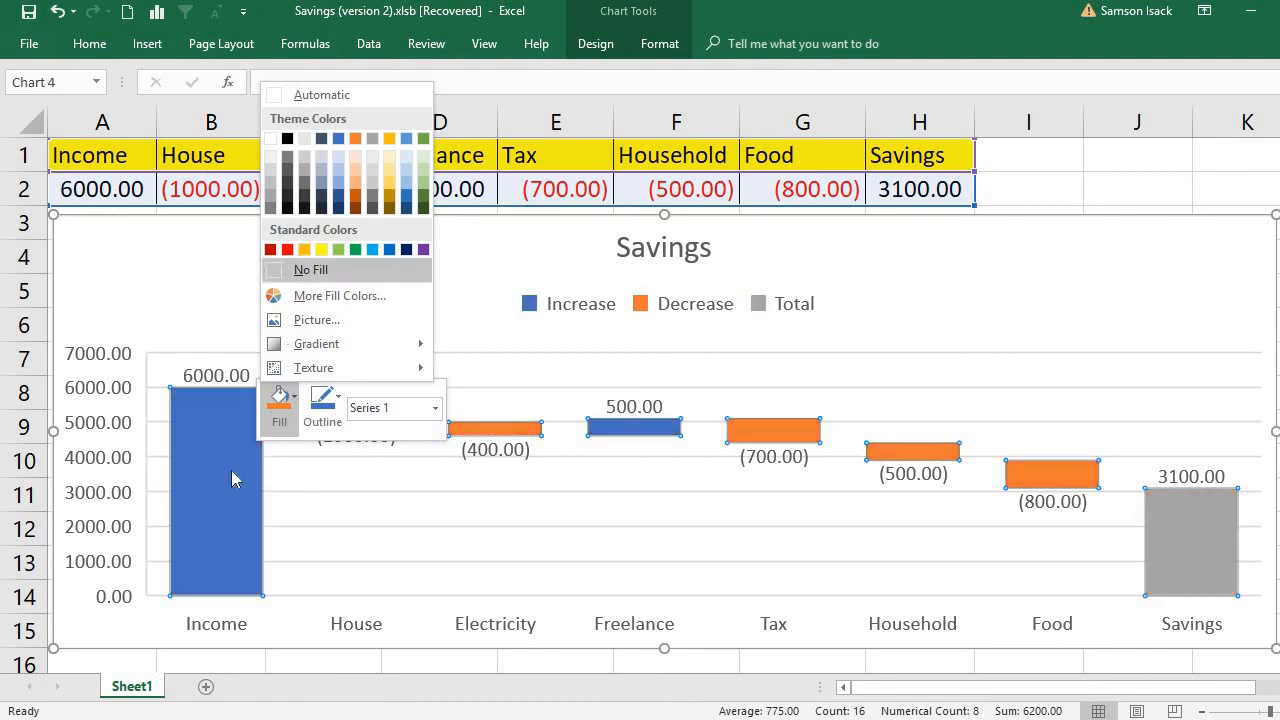
pyautogui.click(503, 266)
# Fill only the Income bar of the waterfall chart with the standard green color.
pyautogui.click(236, 403)
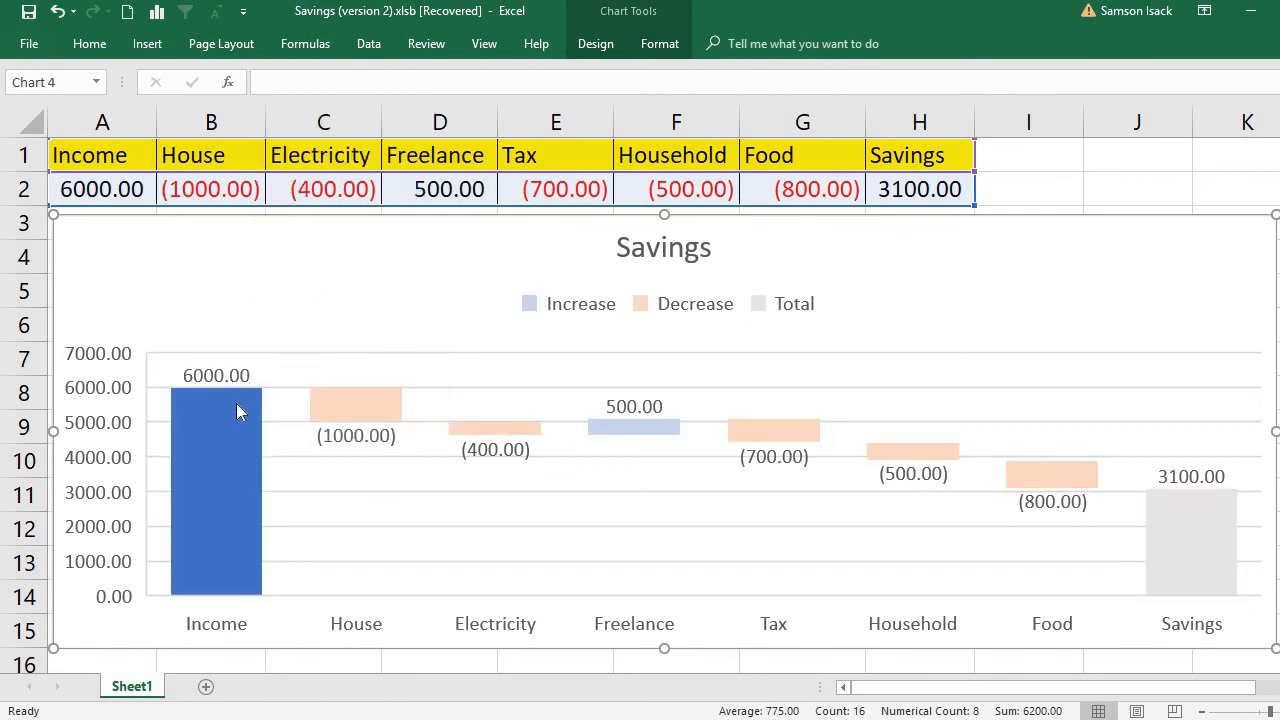
pyautogui.rightClick(232, 409)
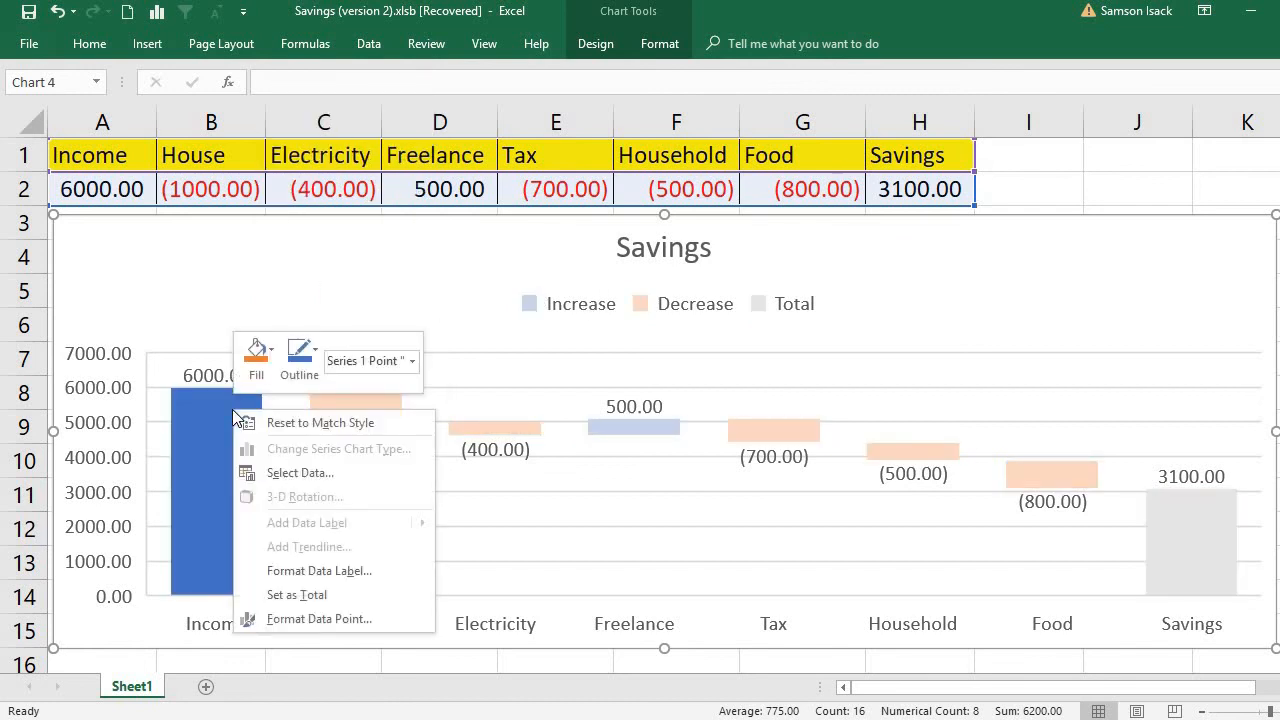
pyautogui.click(274, 352)
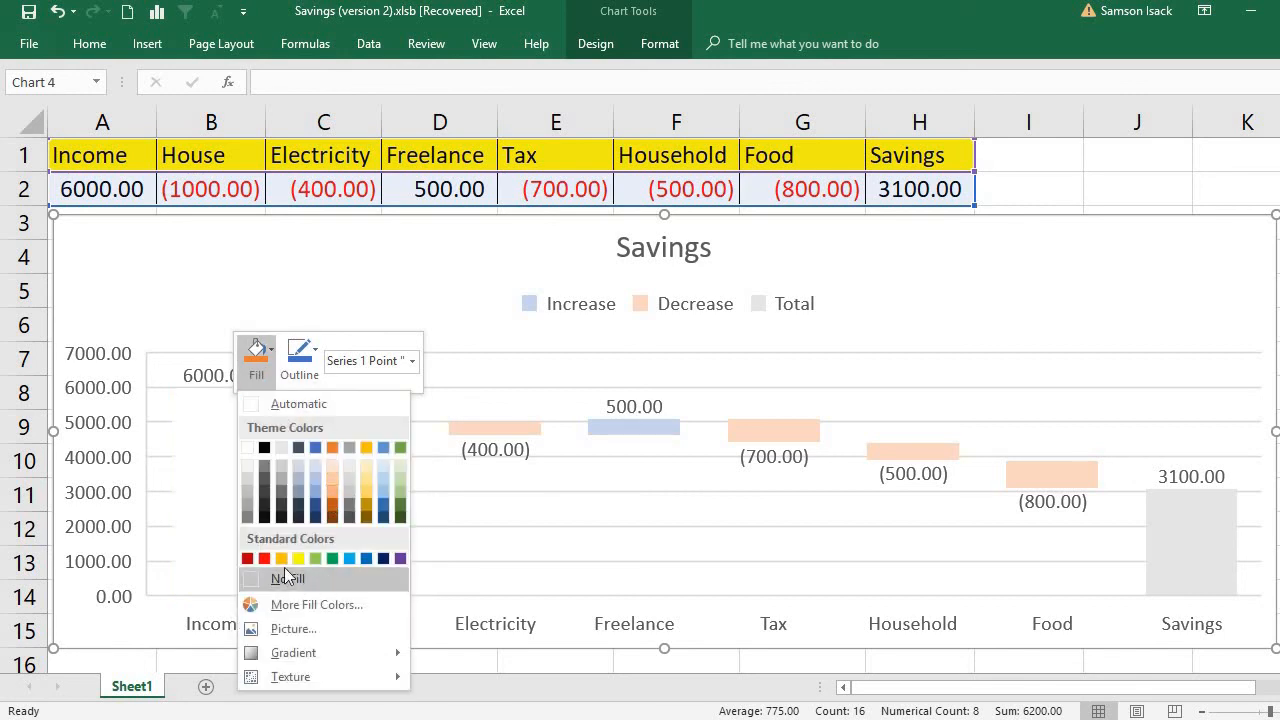
pyautogui.click(331, 558)
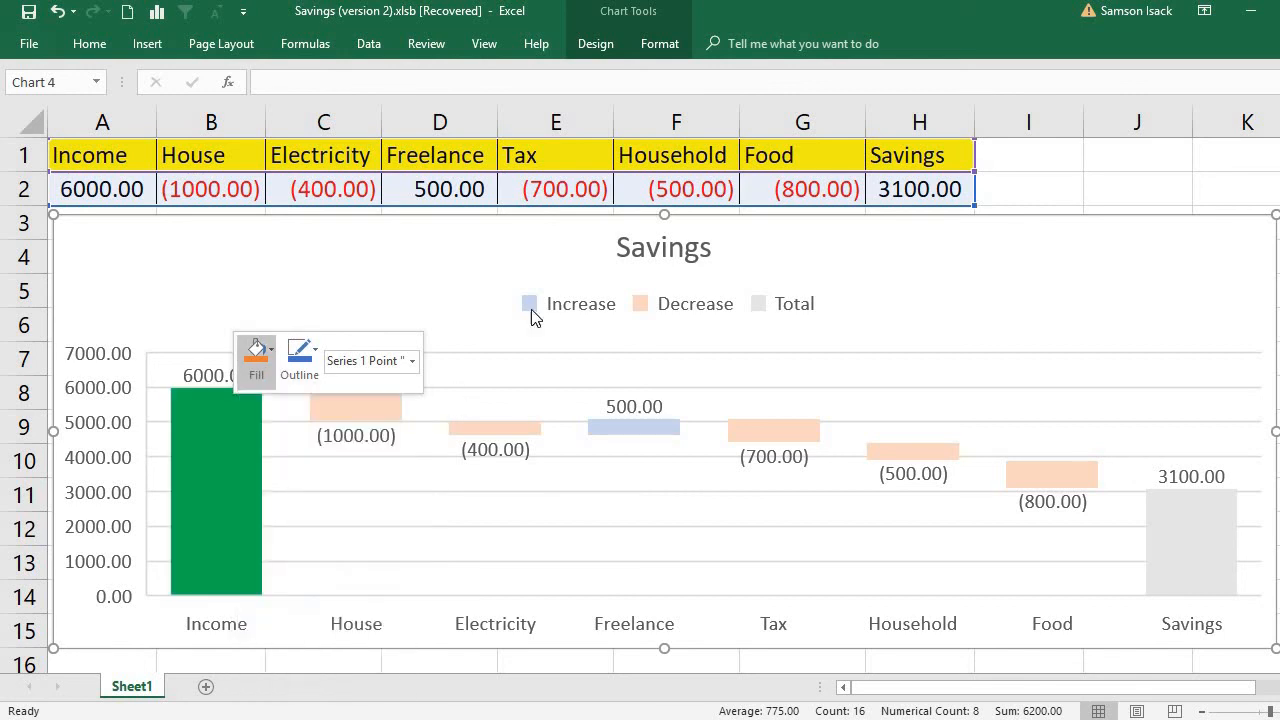
pyautogui.click(430, 298)
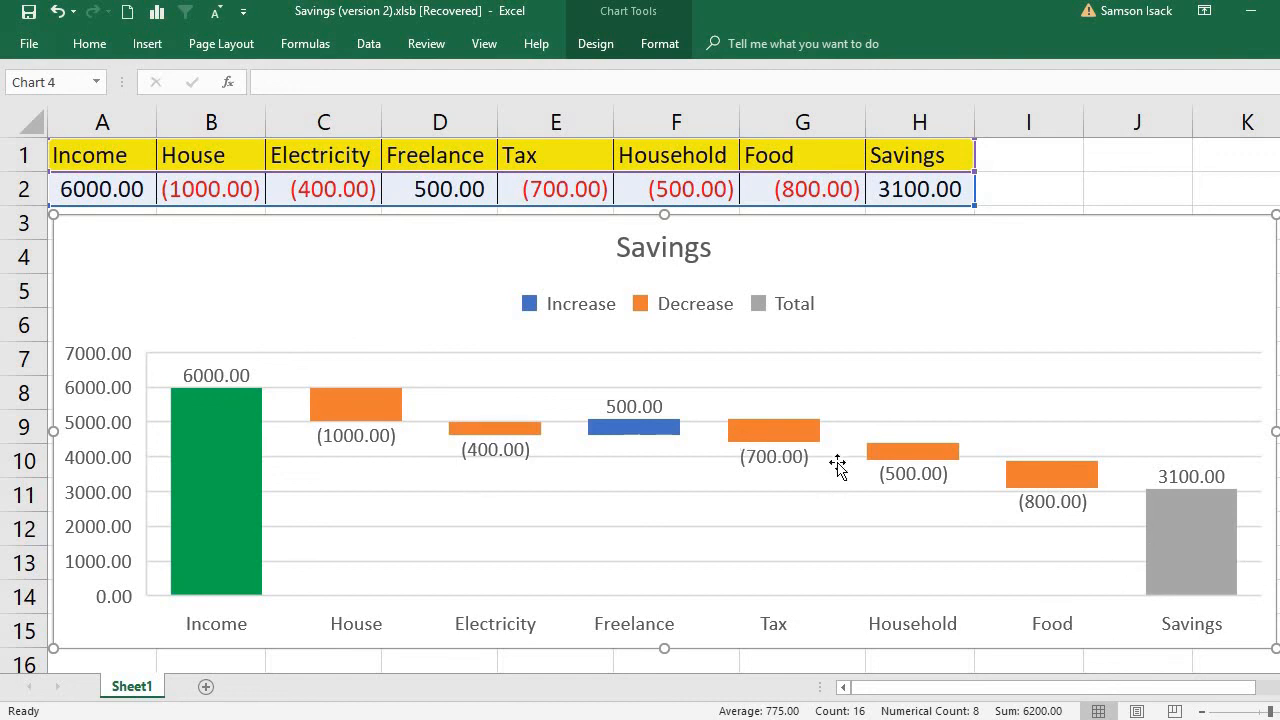